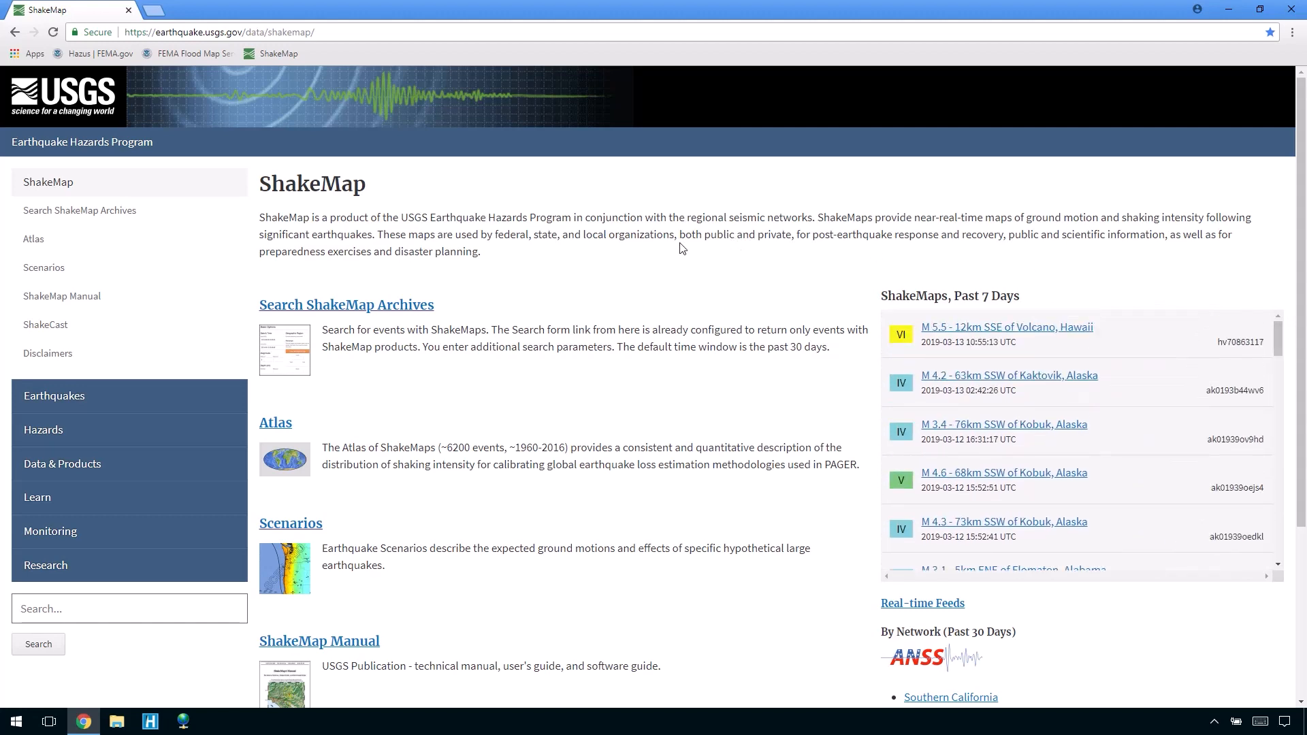
# - Search the ShakeMap archives worldwide for earthquakes of magnitude 2.5+ from the past 30 days
pyautogui.click(417, 306)
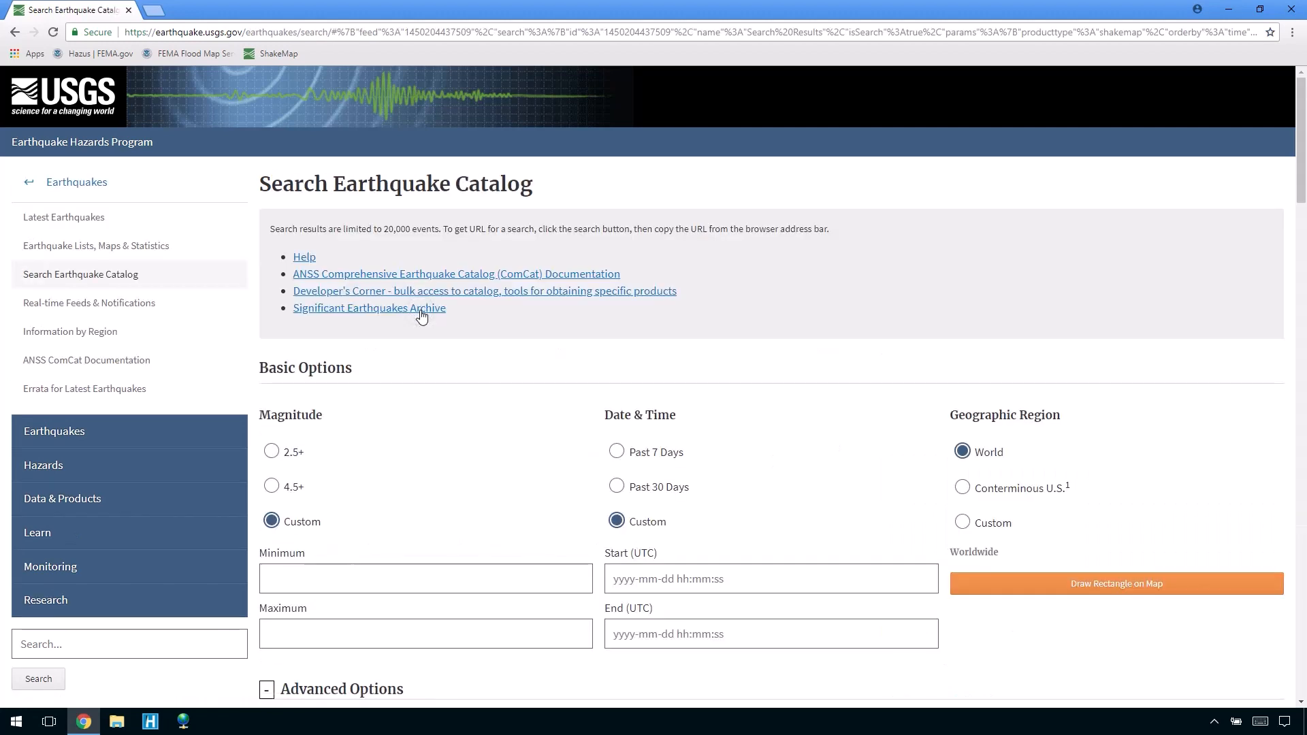
pyautogui.click(272, 452)
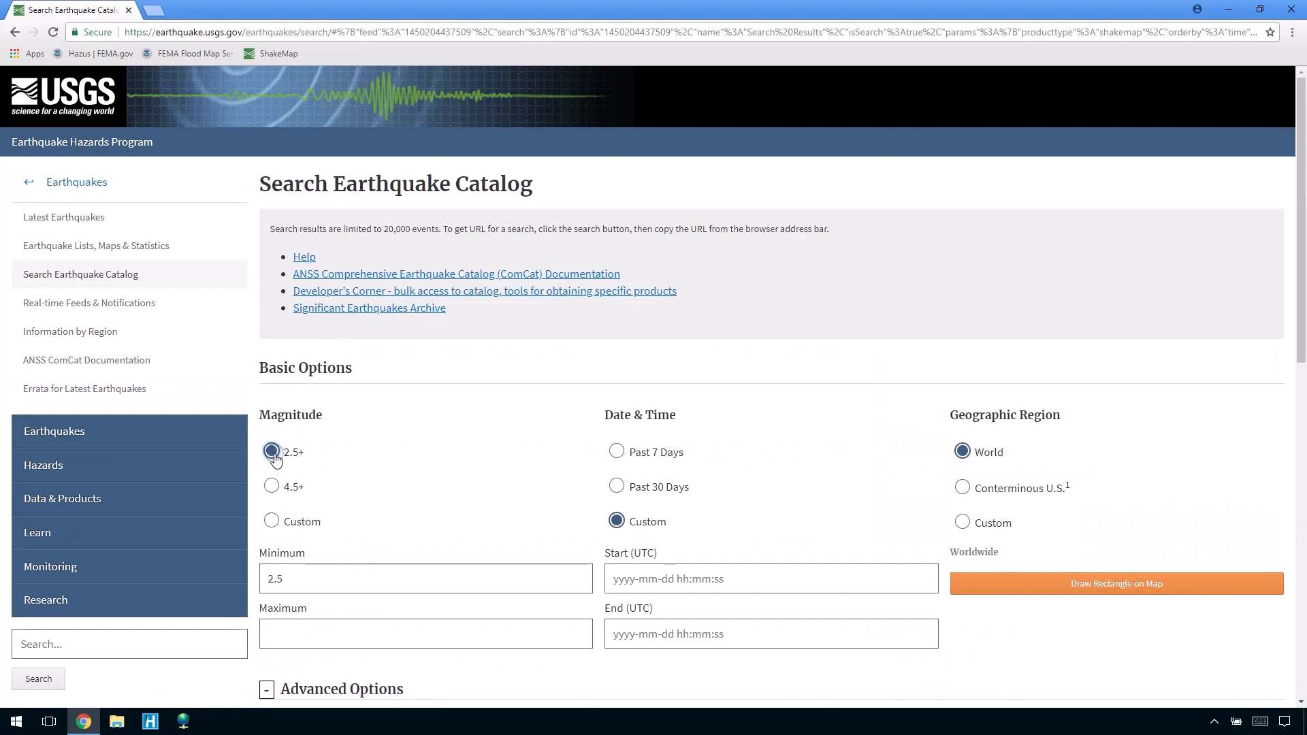
pyautogui.click(617, 487)
pyautogui.moveTo(1302, 305); pyautogui.dragTo(1301, 637)
pyautogui.click(300, 584)
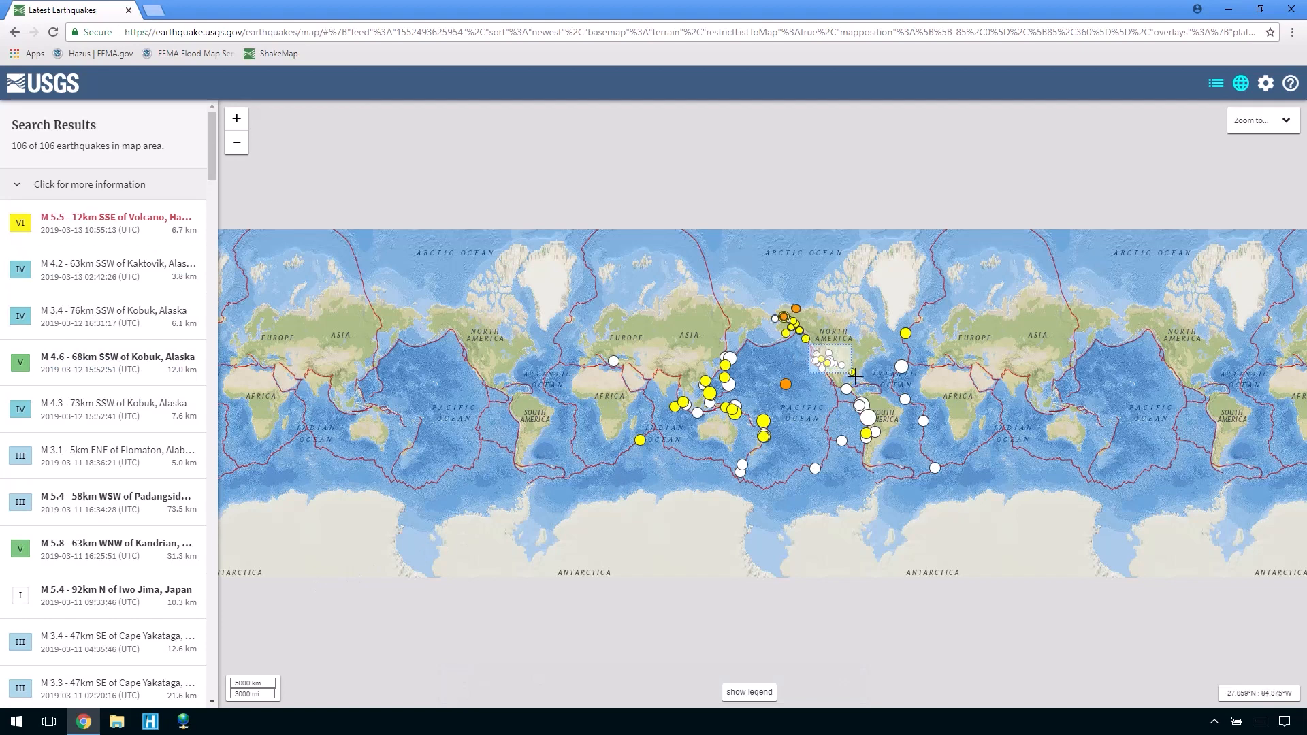
# - Inspect the event summaries for the earthquakes near Green River, Wyoming, and Bluffdale and Beaver, Utah, on the results map
pyautogui.scroll(4, 819, 362)
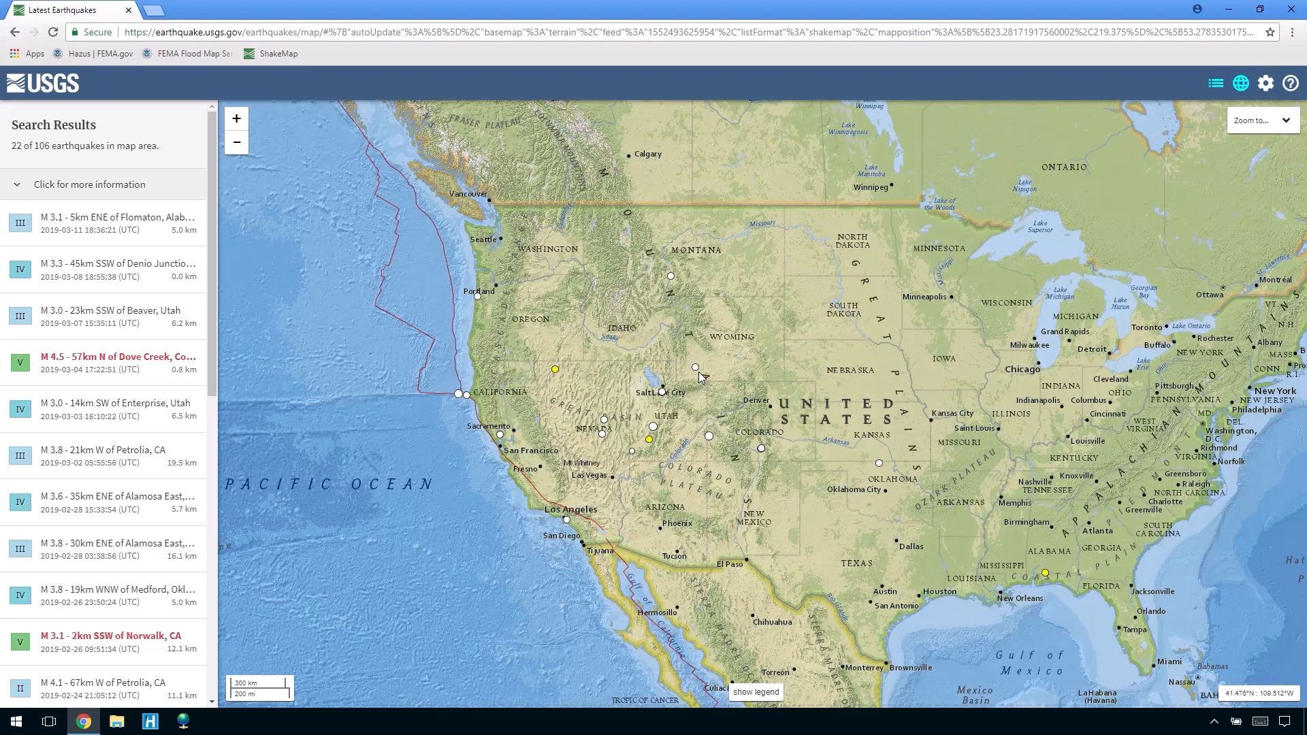
pyautogui.click(696, 368)
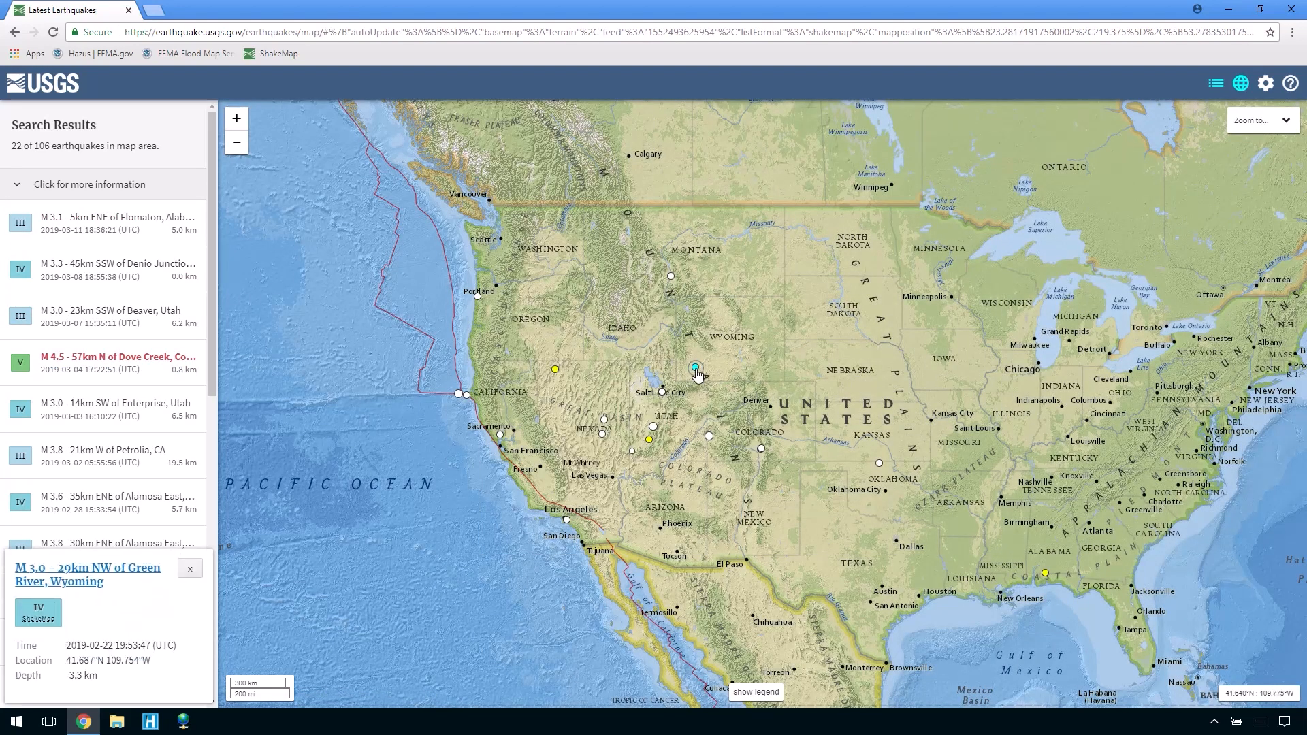
pyautogui.click(663, 393)
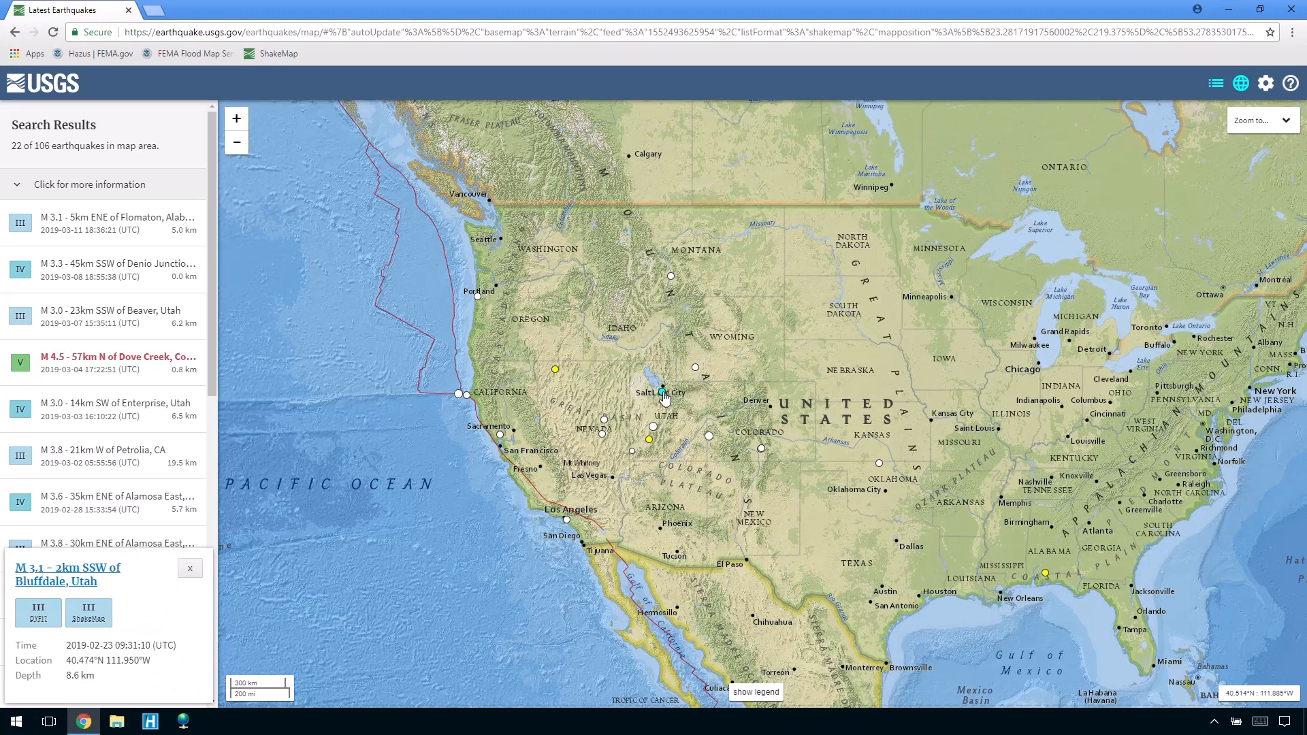
pyautogui.click(649, 441)
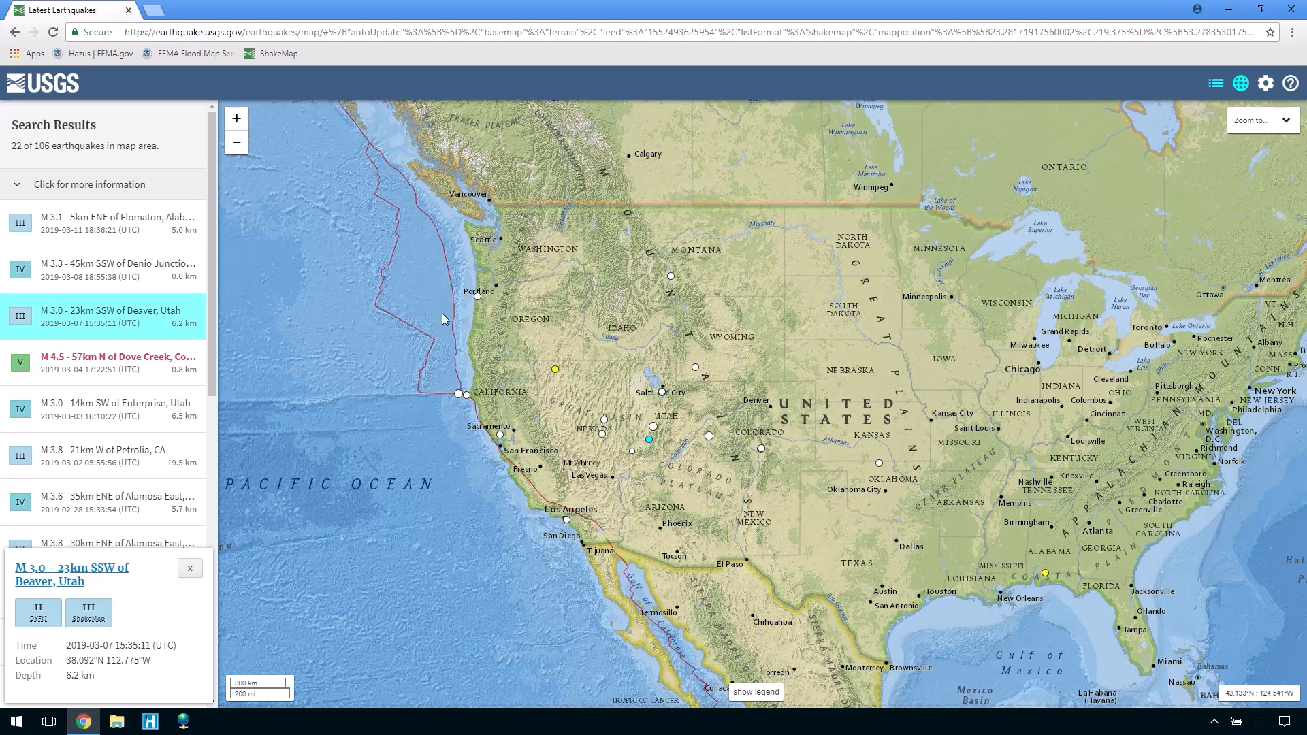
# - Return to the ShakeMap page and open the U.S. scenario map for the Building Seismic Safety Council 2014 Event Set
pyautogui.click(285, 60)
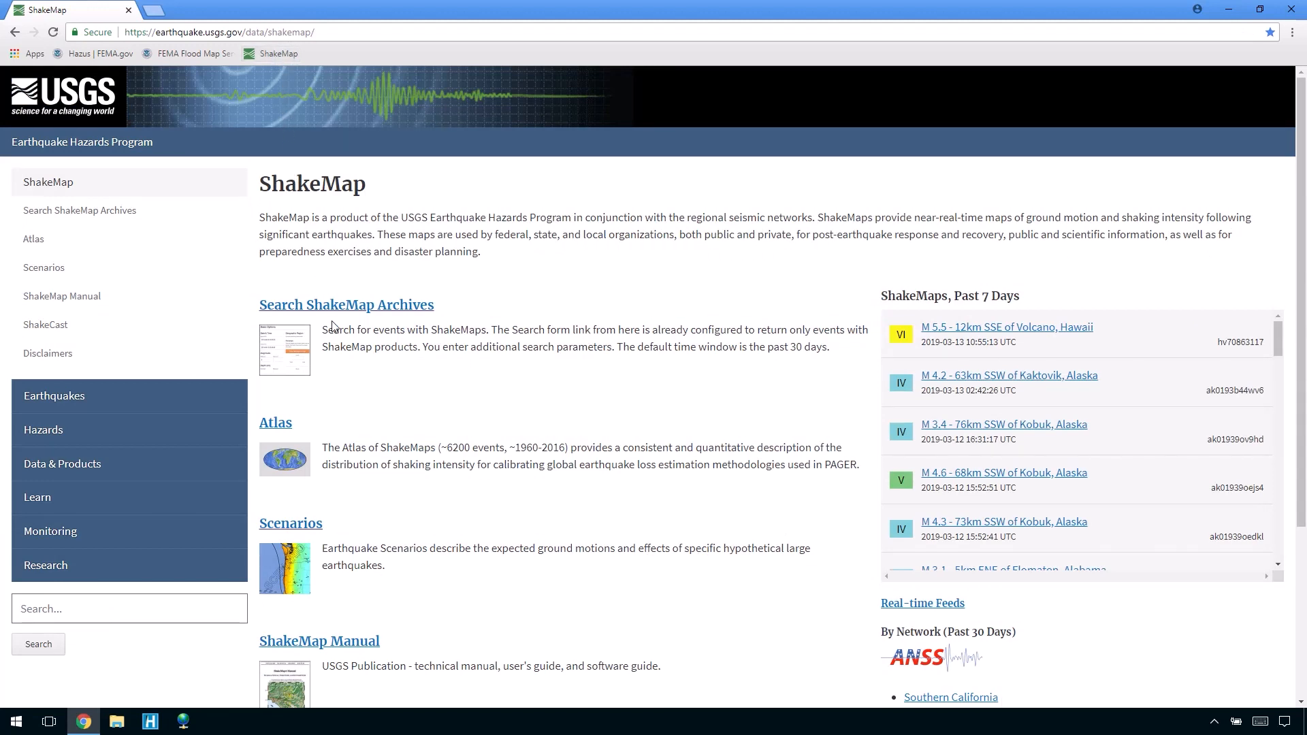
pyautogui.click(318, 525)
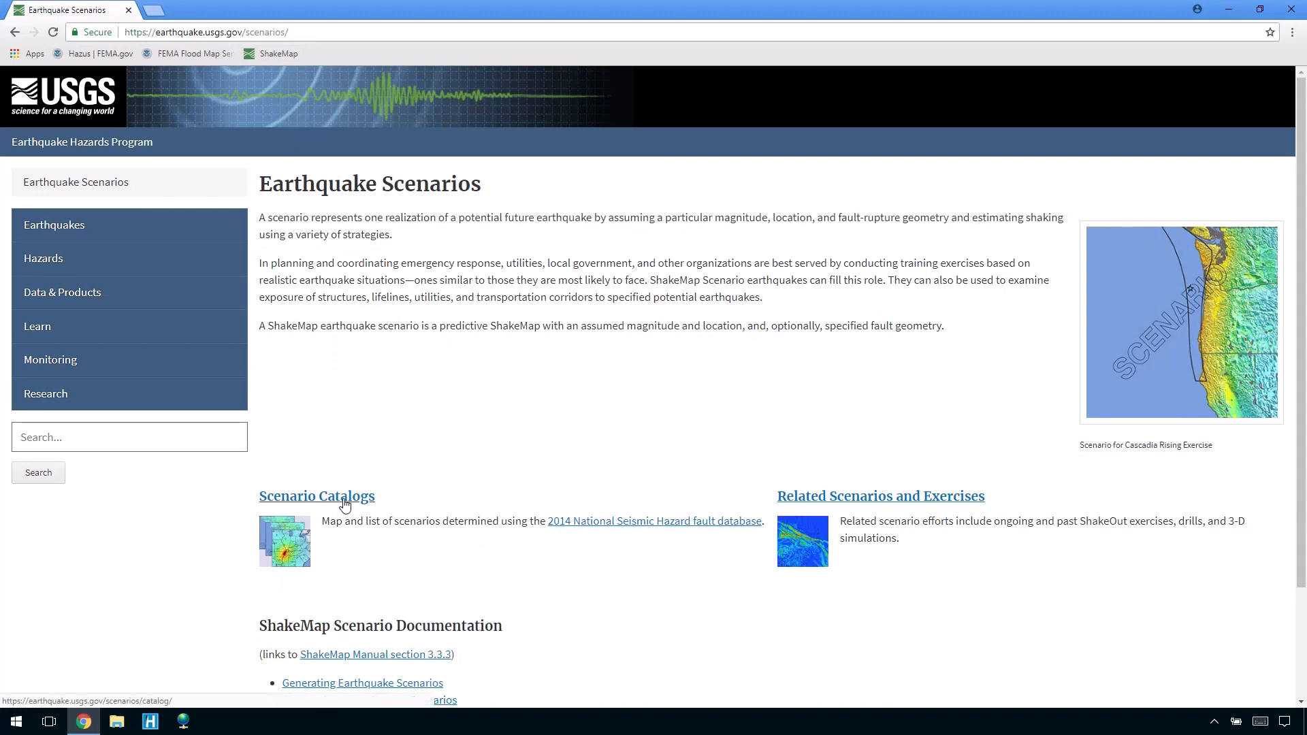
pyautogui.click(344, 499)
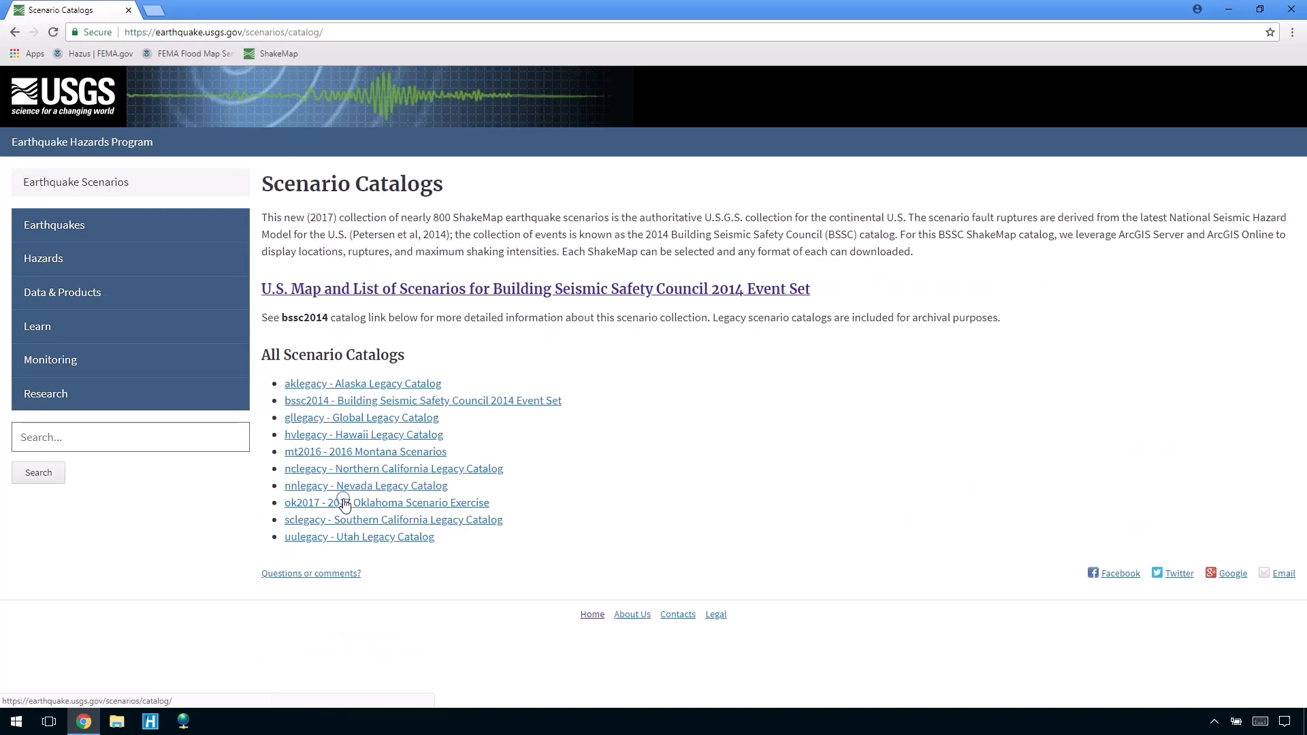
pyautogui.click(487, 292)
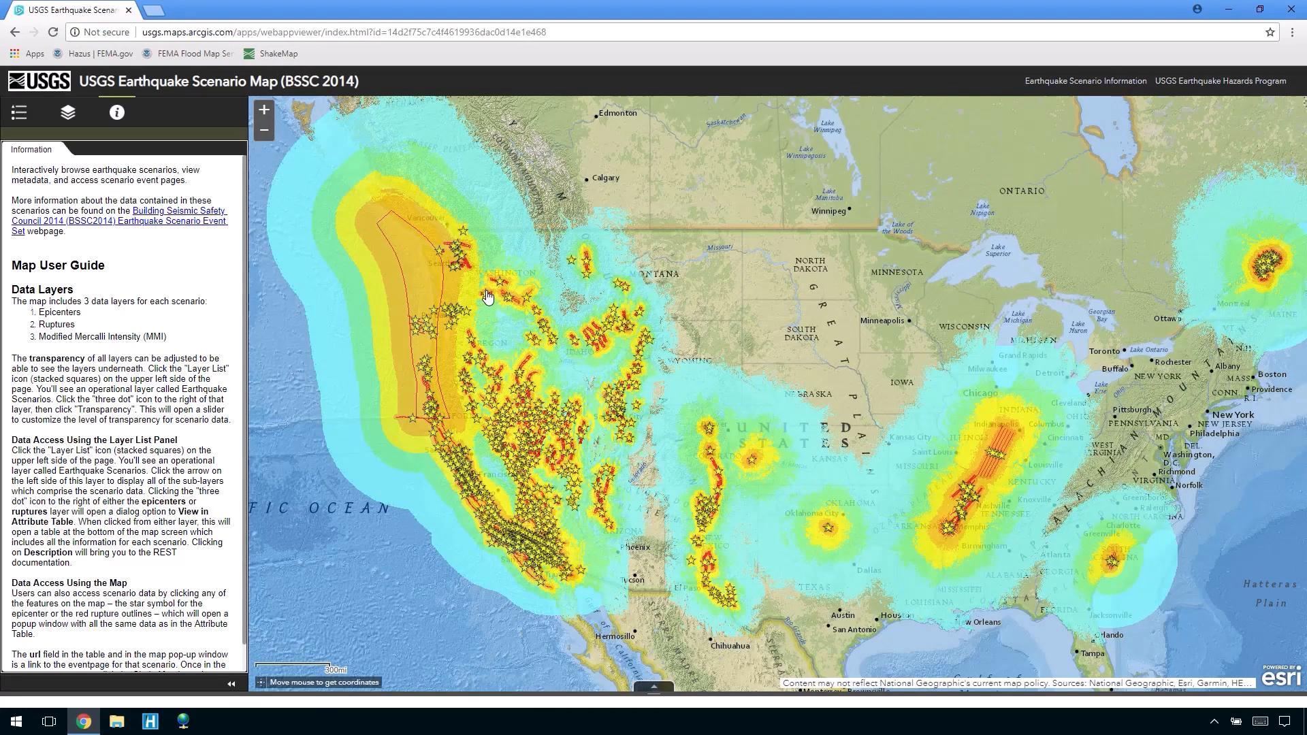
# - Select the Stansbury fault zone epicenter in Utah and open the ShakeMap from its scenario event page
pyautogui.click(575, 343)
pyautogui.click(607, 420)
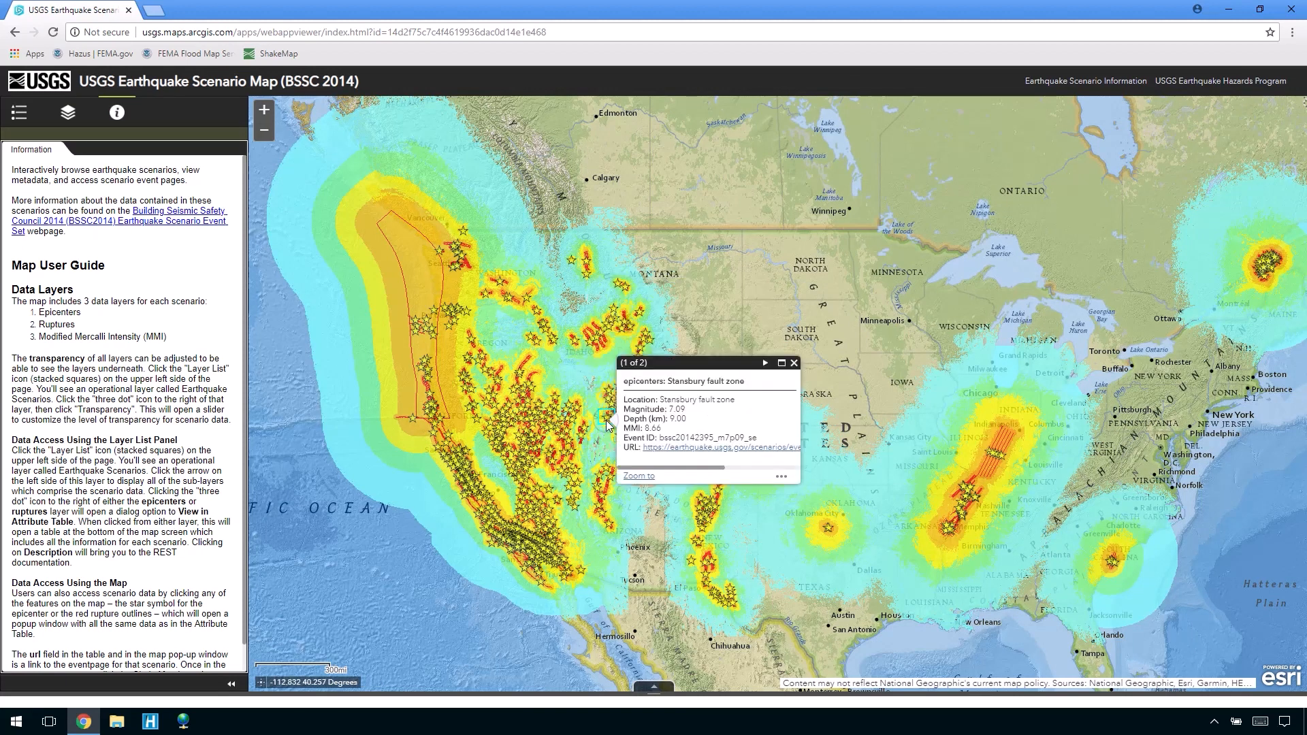
pyautogui.click(653, 448)
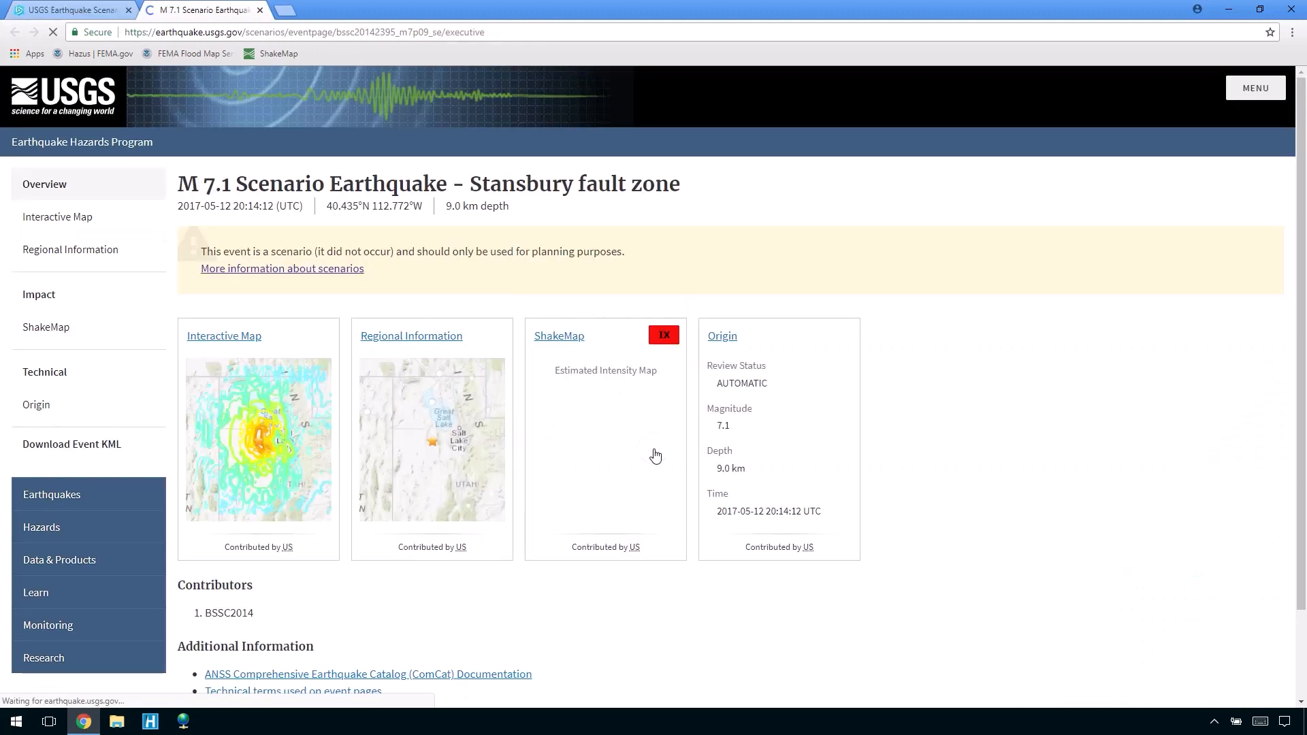
pyautogui.click(574, 338)
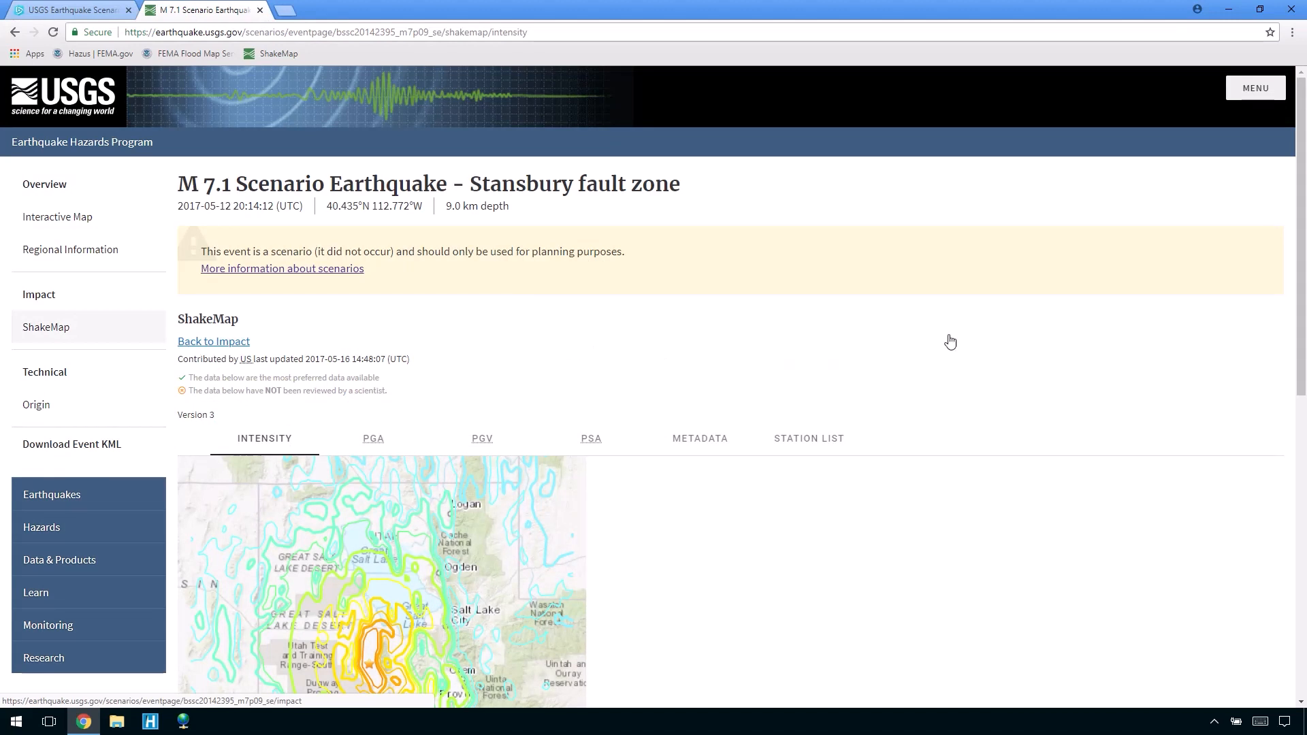
# - Examine the scenario's intensity, PGA and PGV maps
pyautogui.moveTo(1301, 238); pyautogui.dragTo(1304, 364)
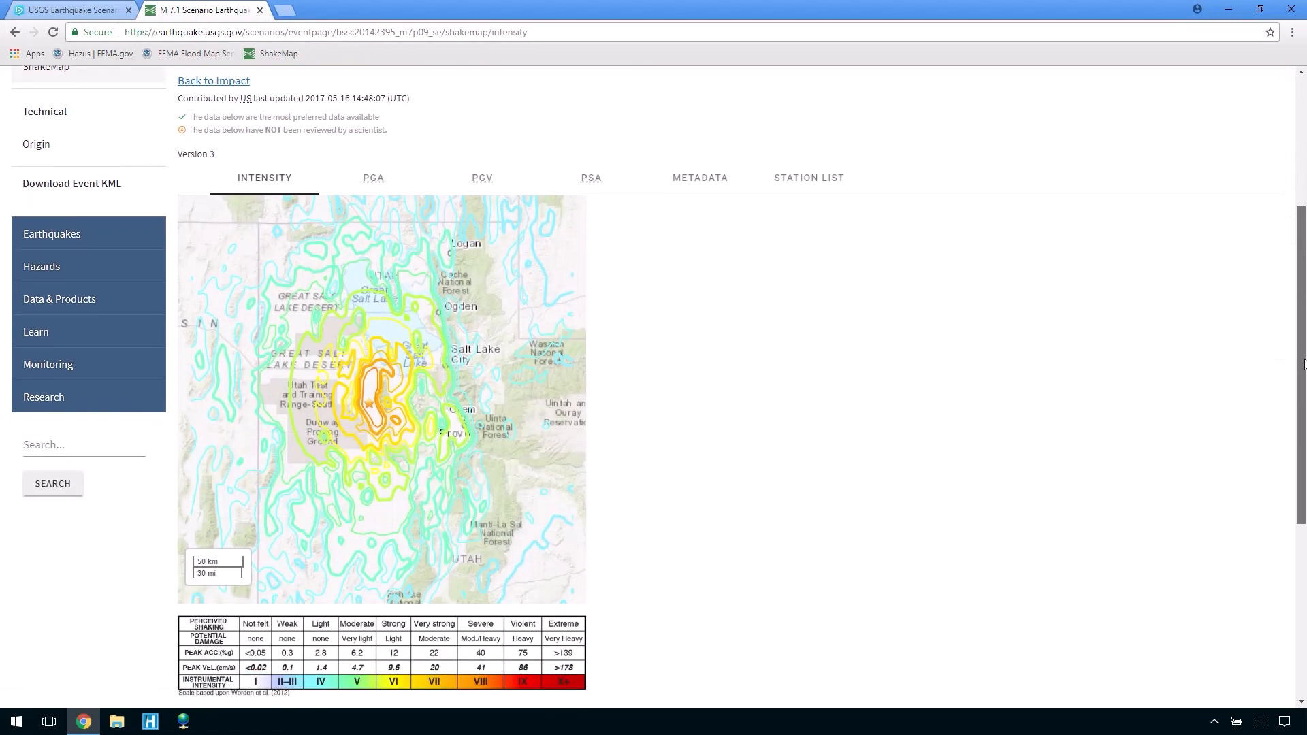
pyautogui.click(384, 179)
pyautogui.click(475, 180)
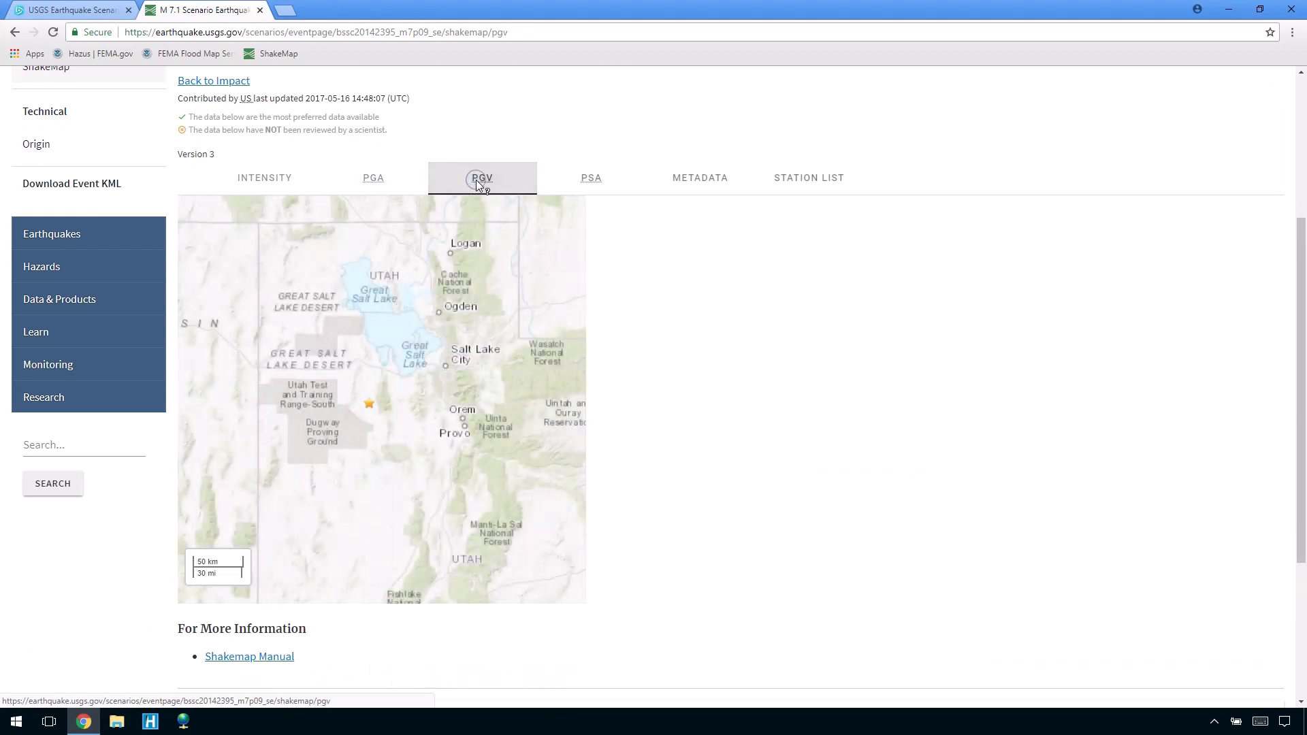
# - Download the scenario's XML grid of ground motions, save it as "shakemap grid.xml" in the Desktop Data folder, and close the page
pyautogui.moveTo(1302, 256); pyautogui.dragTo(1303, 388)
pyautogui.click(1265, 469)
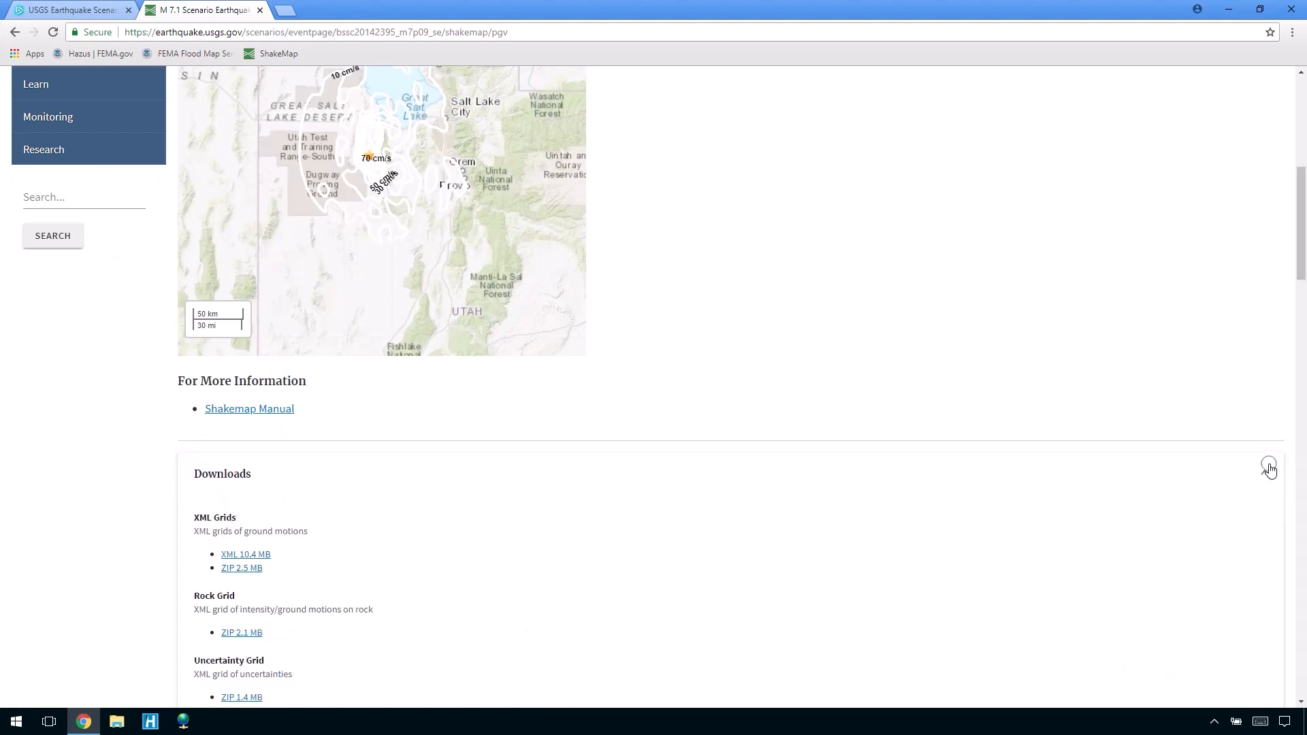
pyautogui.click(263, 556)
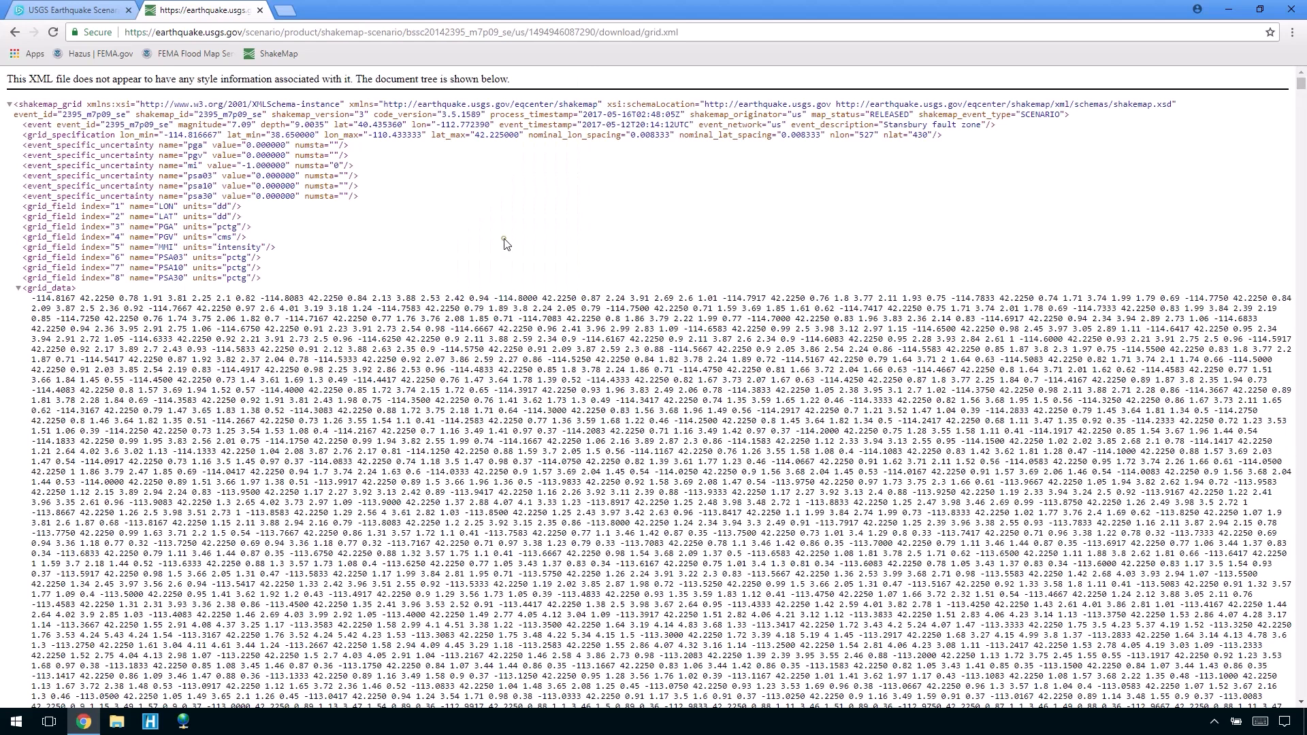
pyautogui.rightClick(505, 240)
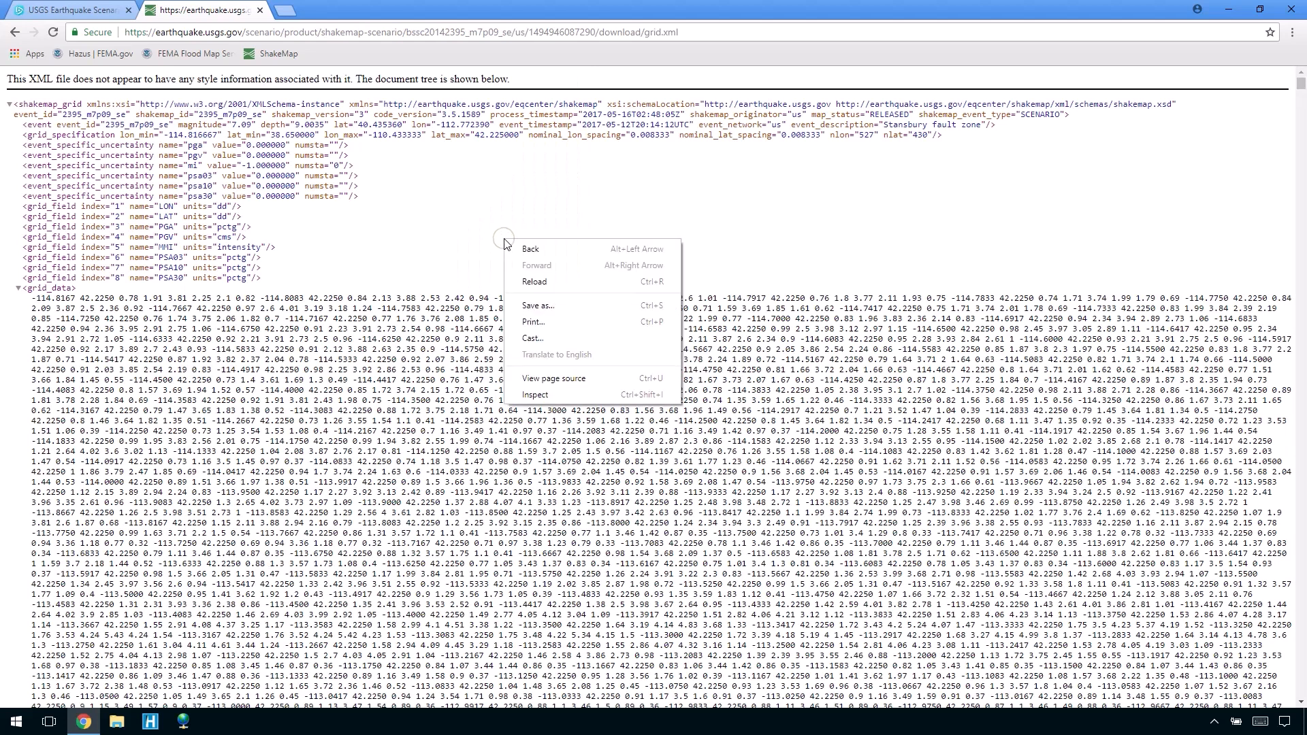
pyautogui.click(528, 312)
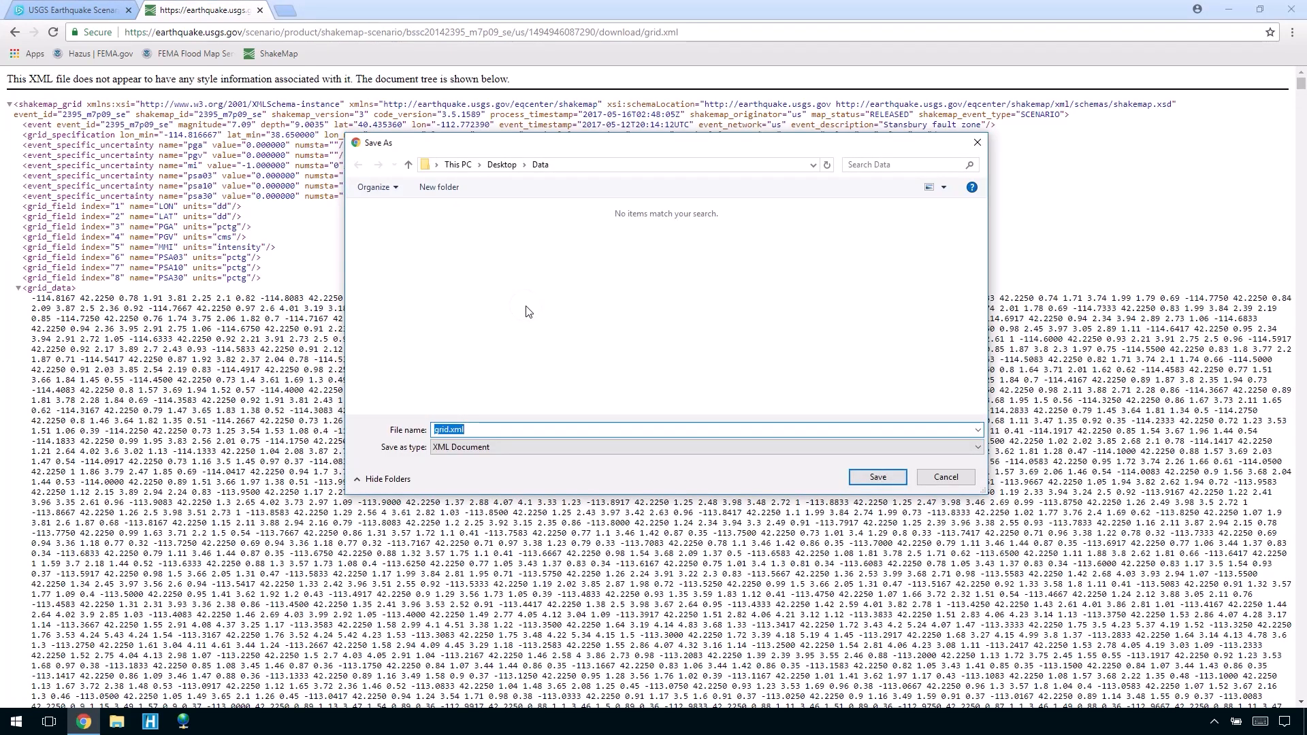
pyautogui.write('shakemap grid.xml')
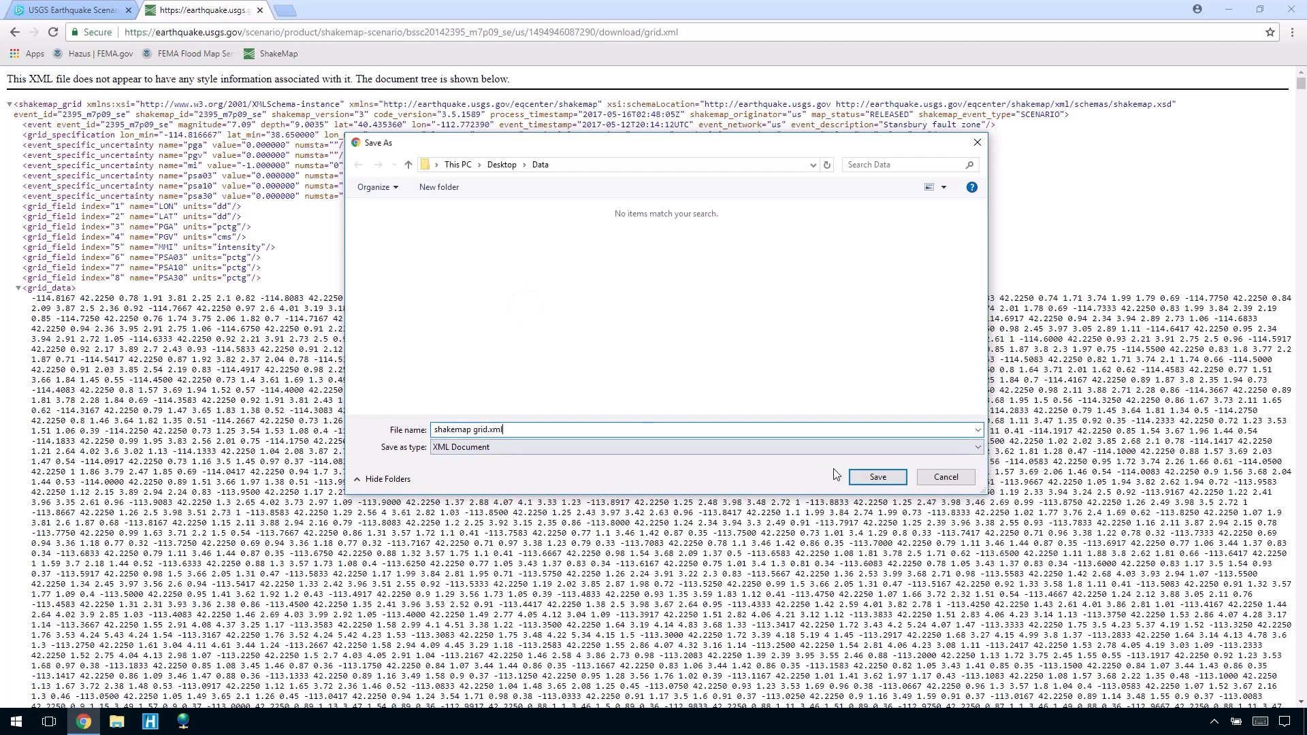
pyautogui.click(858, 479)
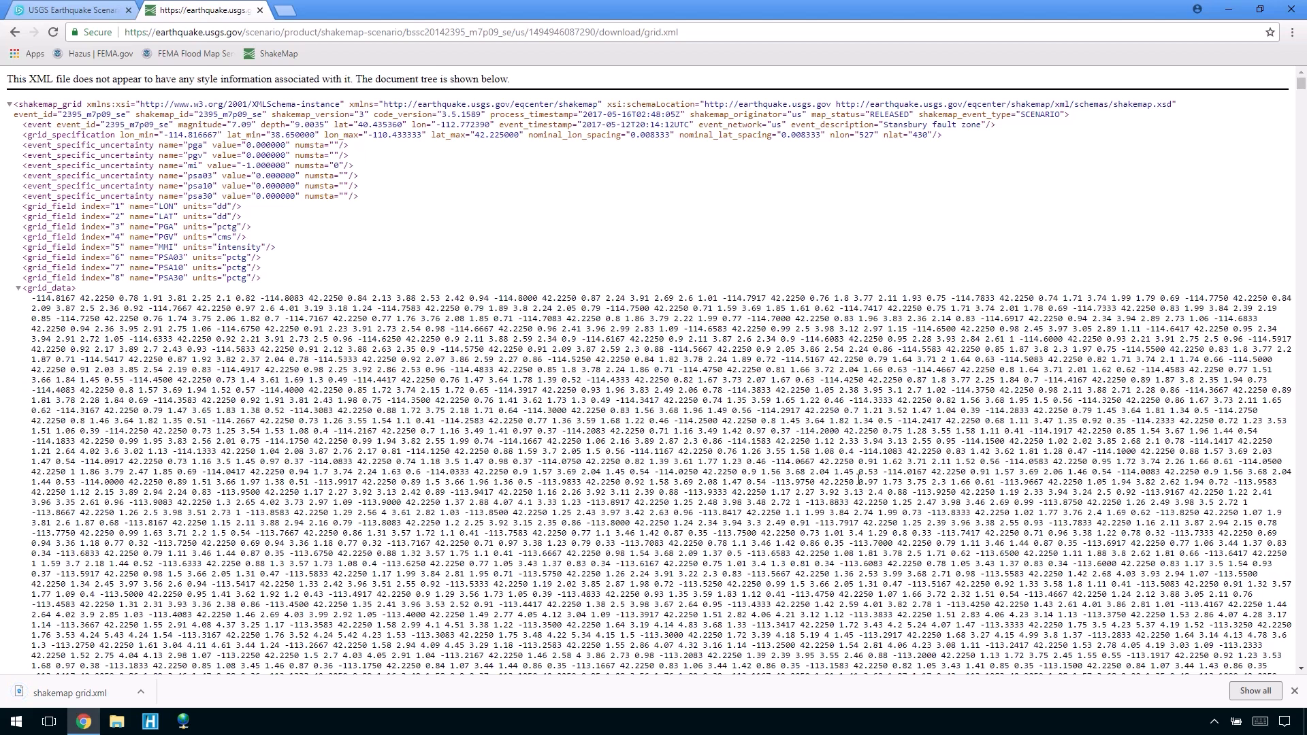
pyautogui.click(260, 10)
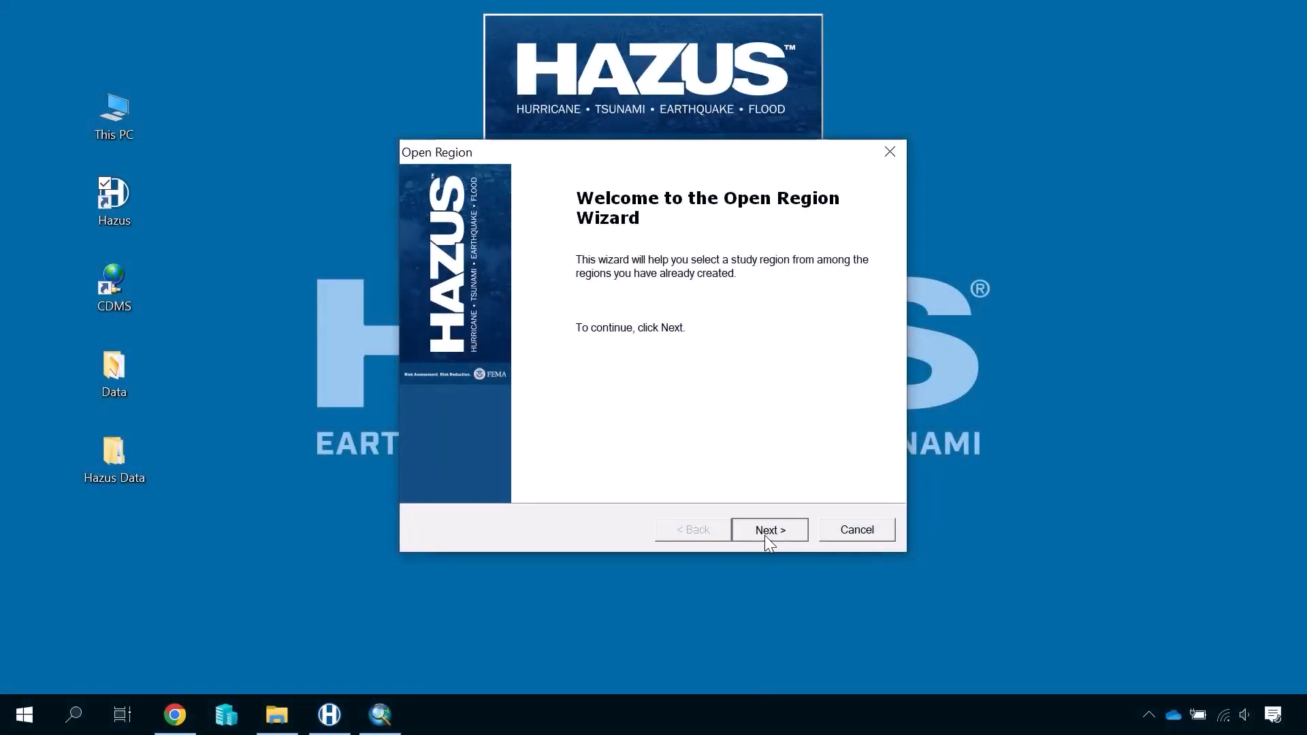
# - In Hazus, open the existing EQ_SaltLakeUT earthquake study region through the Open Region wizard
pyautogui.click(766, 535)
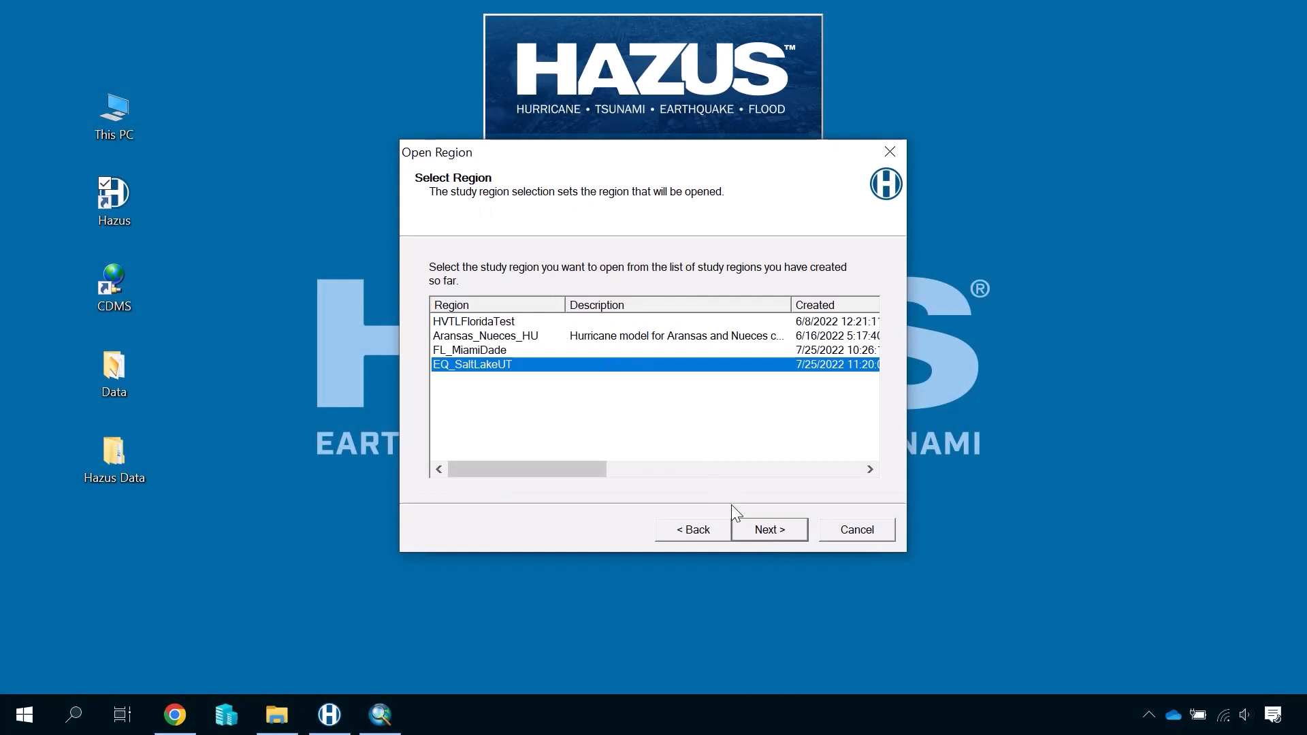
pyautogui.click(750, 528)
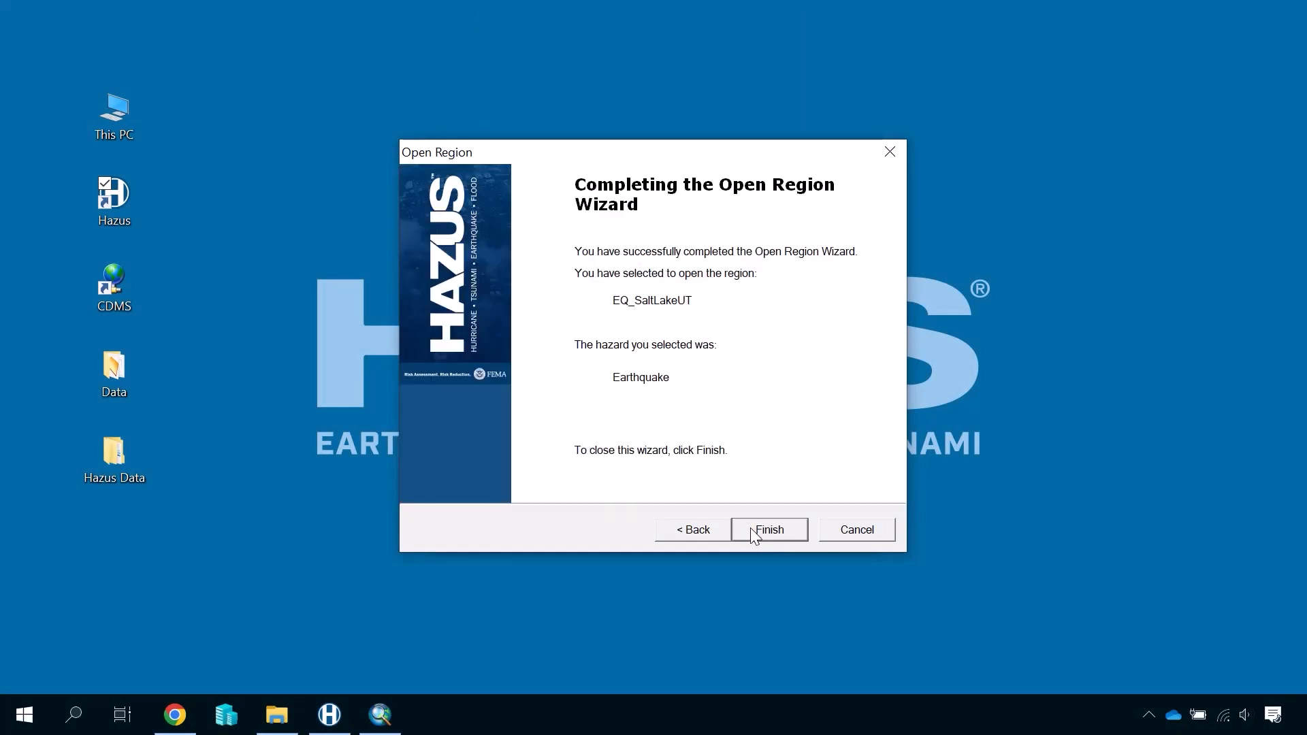
pyautogui.click(750, 528)
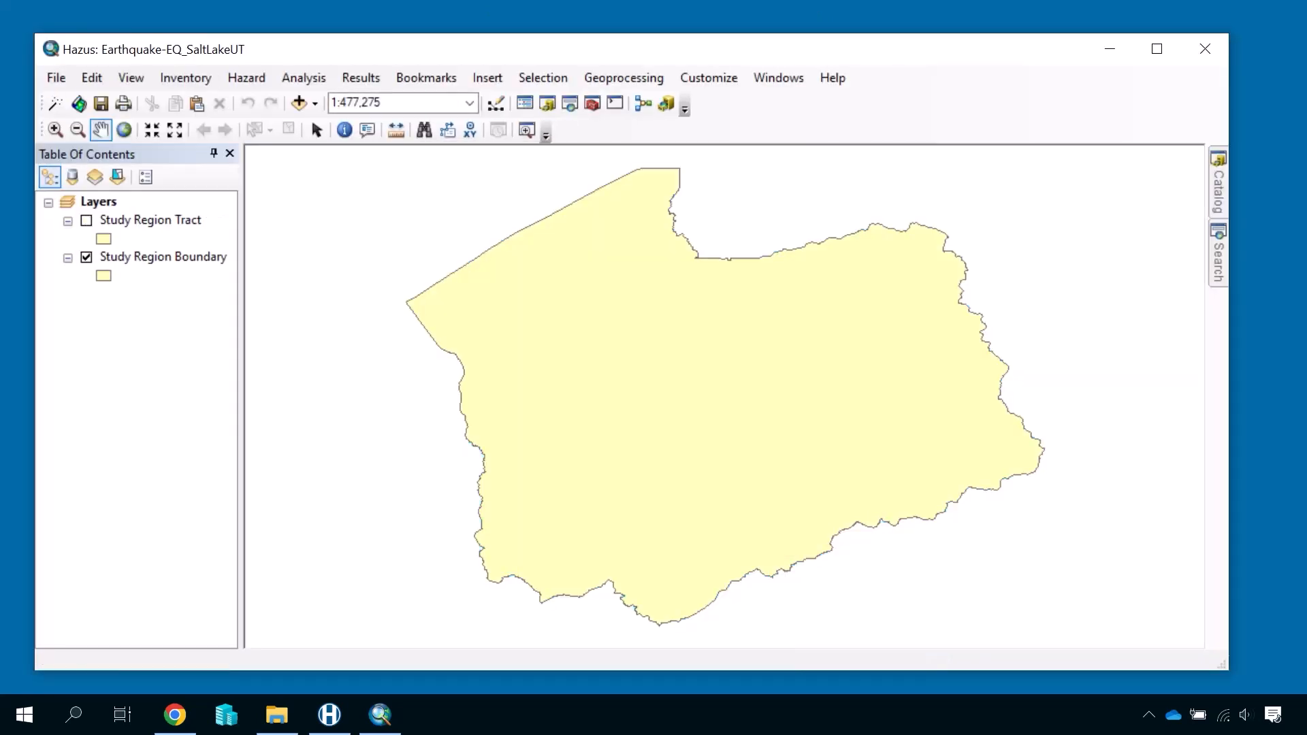
# - Start defining a new earthquake hazard scenario with USGS ShakeMap as the seismic hazard type
pyautogui.click(252, 76)
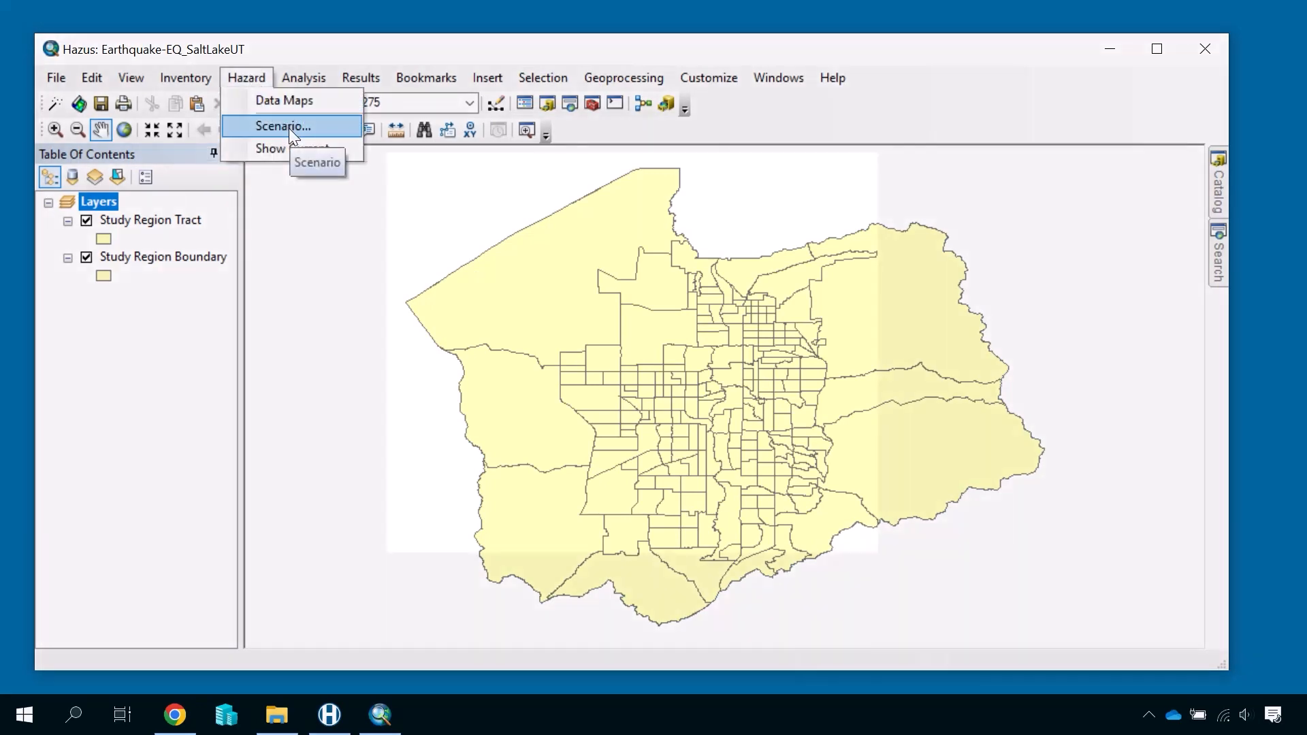
pyautogui.click(289, 126)
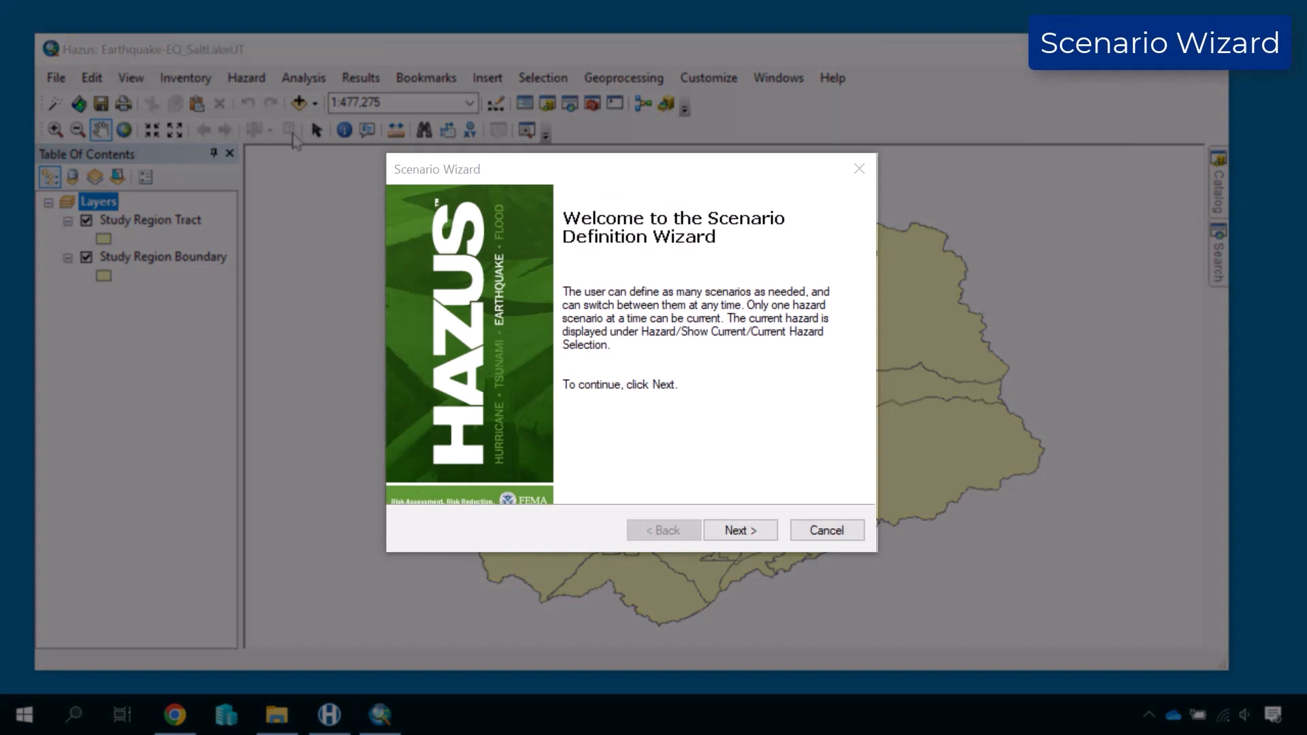
pyautogui.click(725, 535)
pyautogui.click(582, 330)
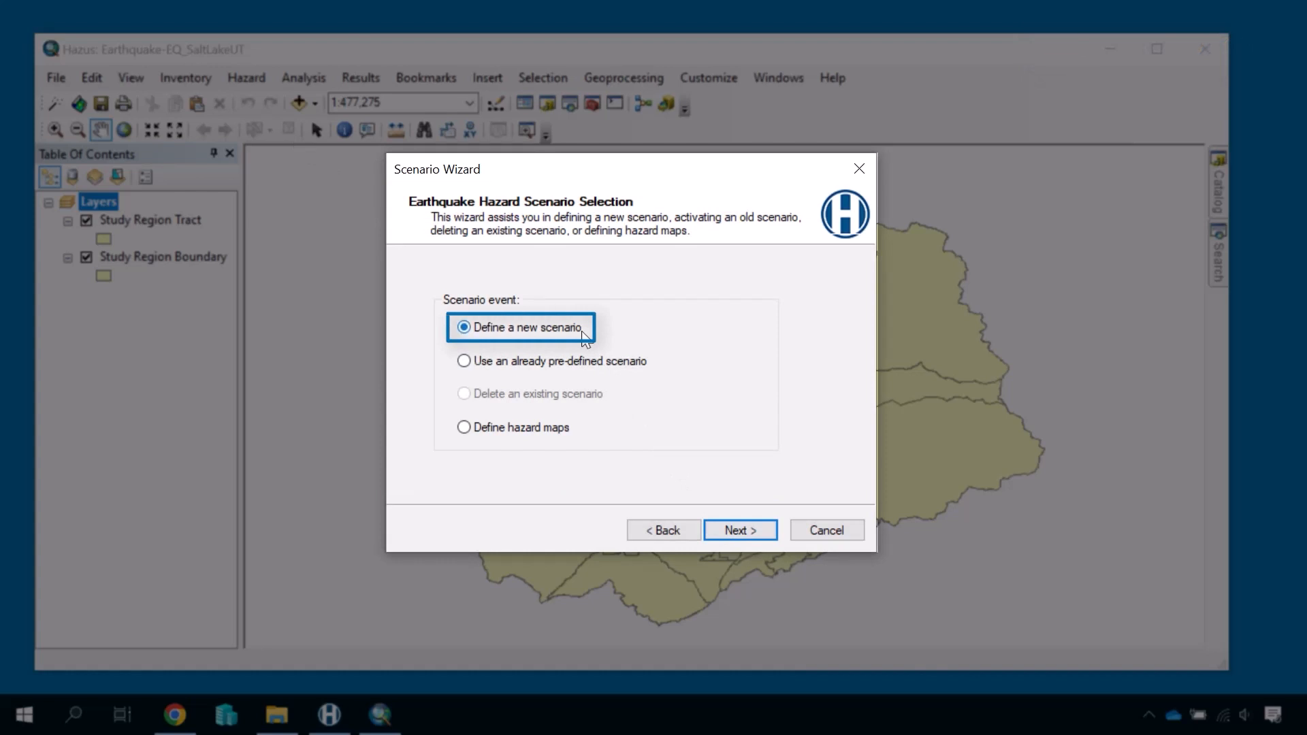
pyautogui.click(713, 538)
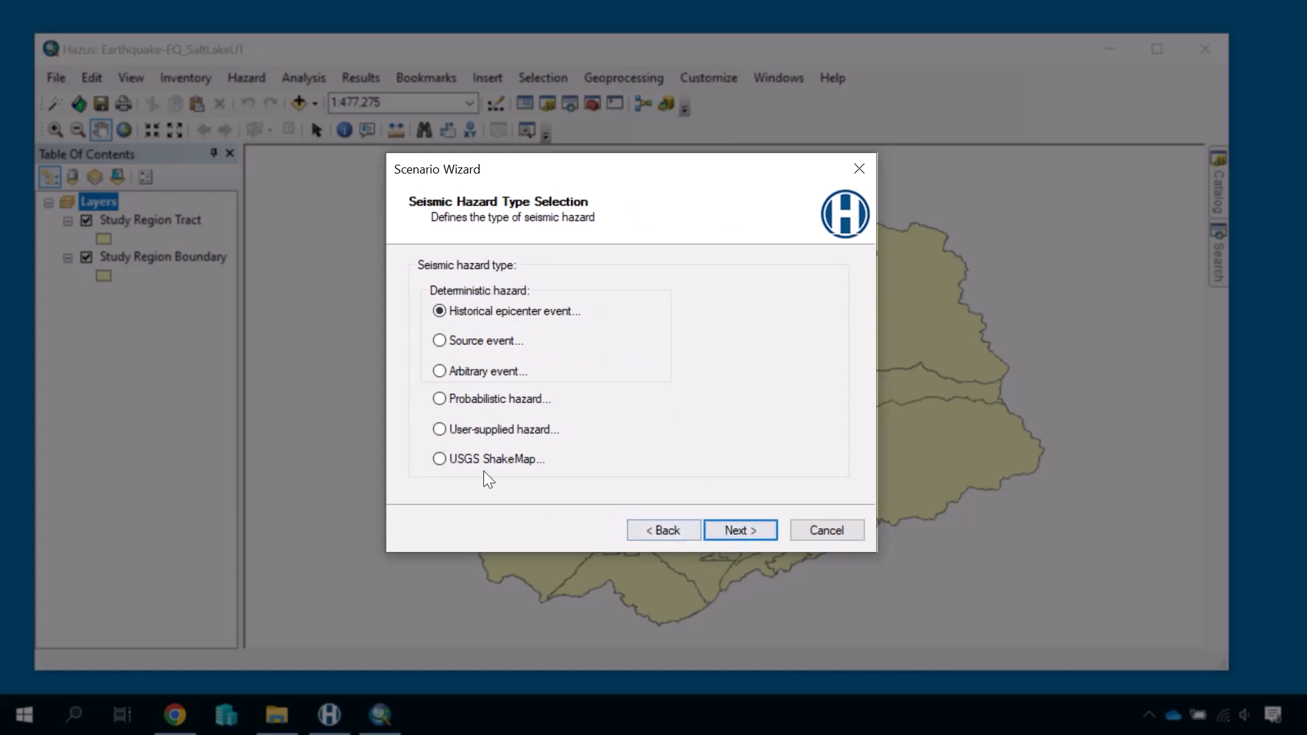
pyautogui.click(440, 459)
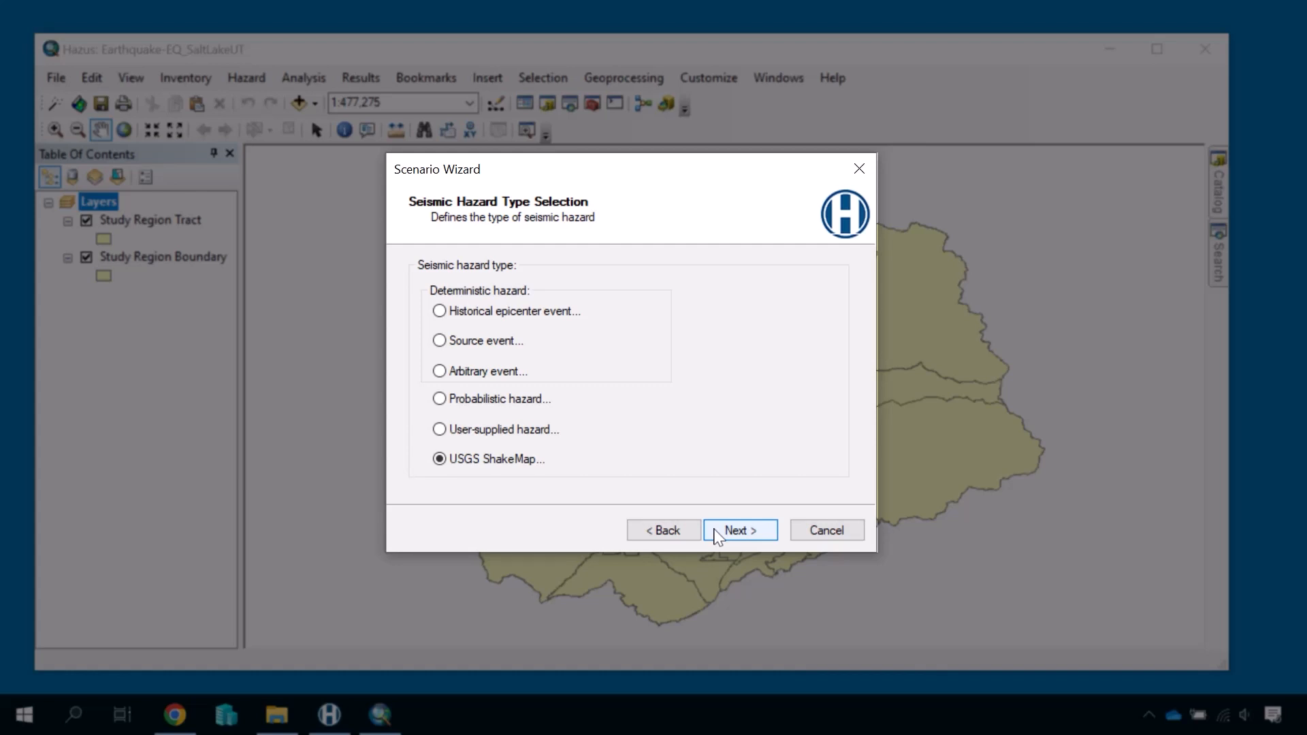
pyautogui.click(717, 534)
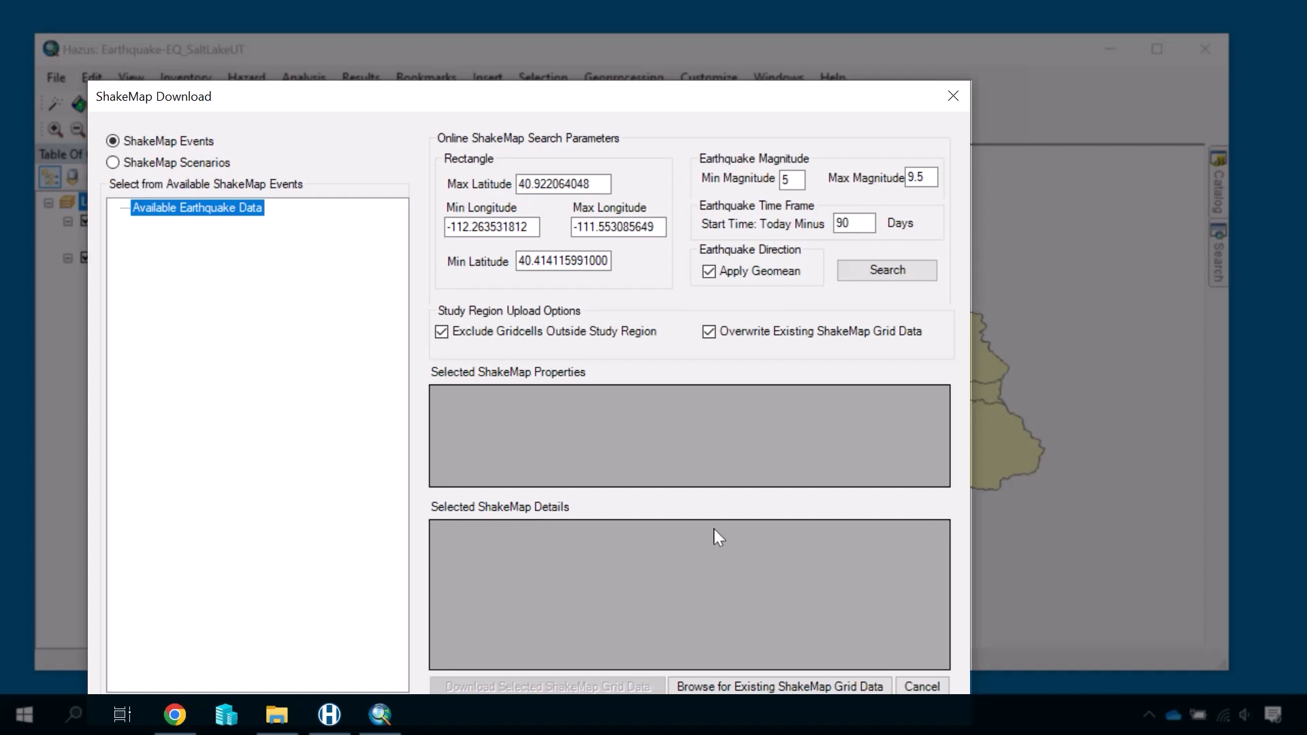
# - Set the ShakeMap event search to the past 90000 days, with max latitude 42.4 and max longitude -110.5
pyautogui.click(852, 223)
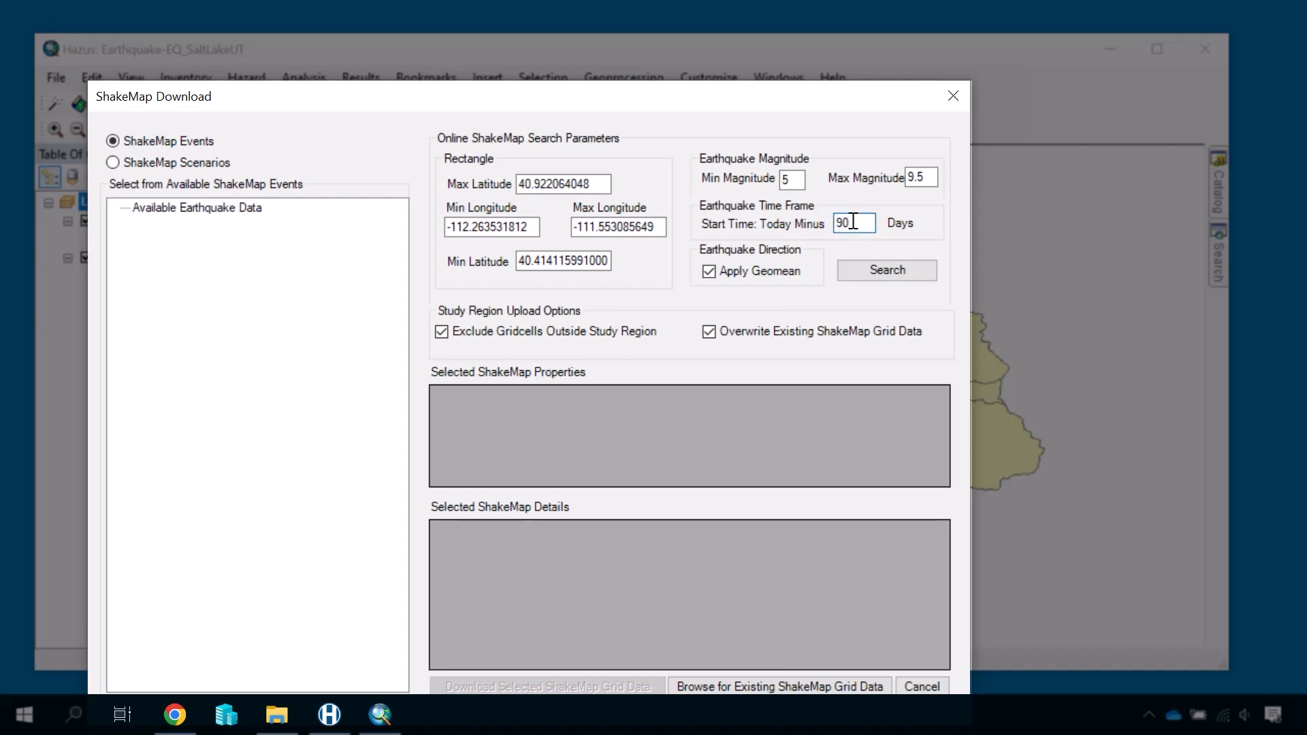
pyautogui.write('000')
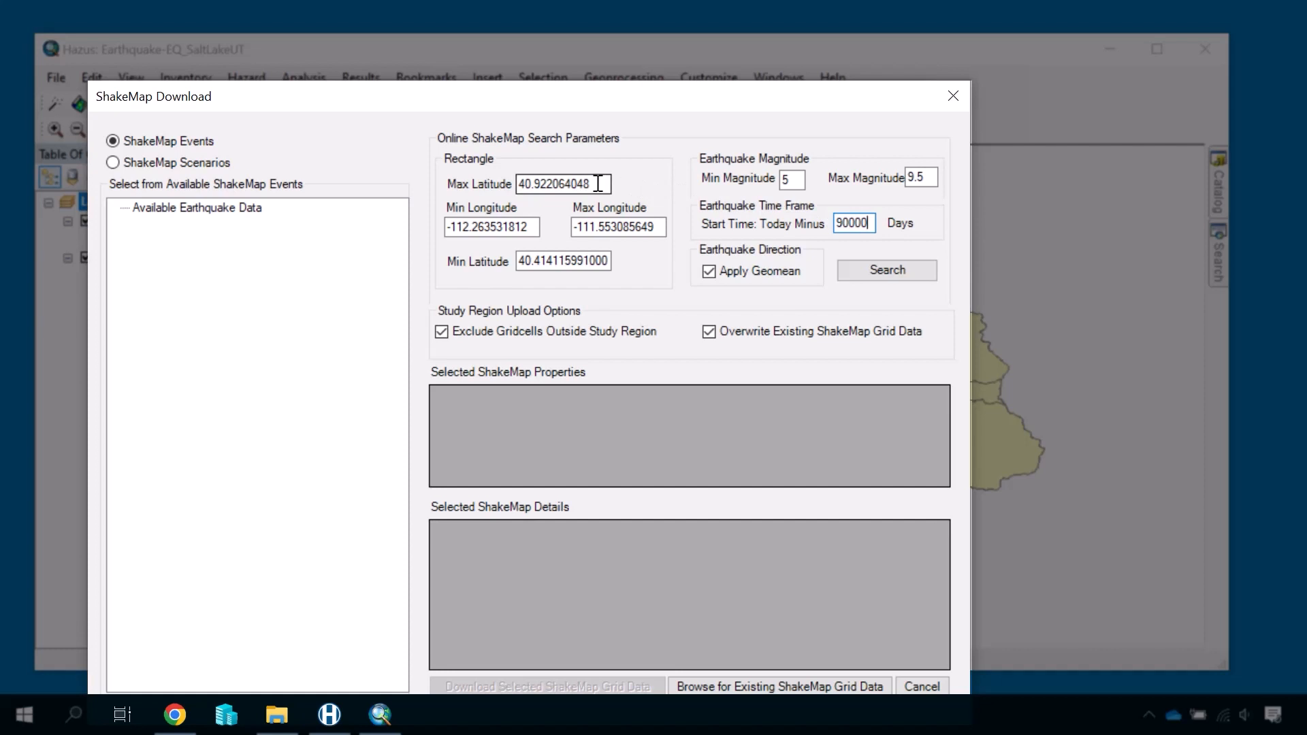
pyautogui.moveTo(597, 184); pyautogui.dragTo(344, 172)
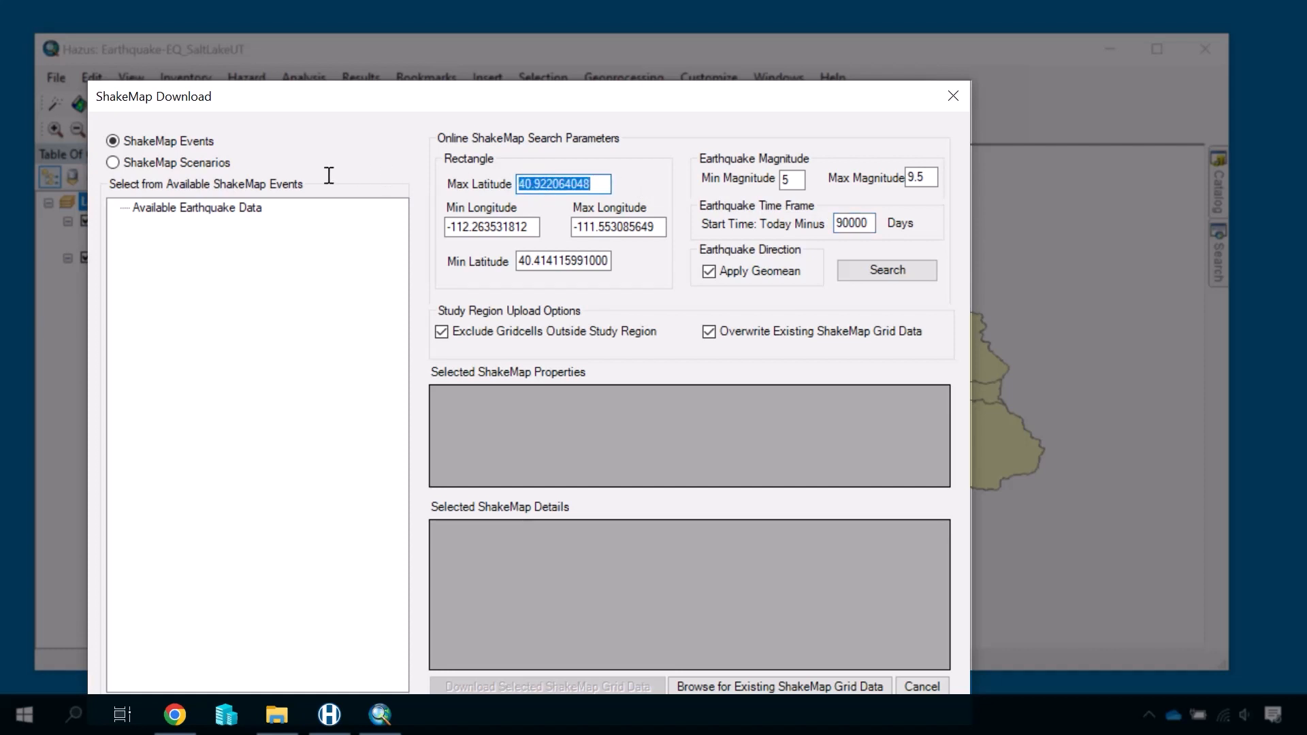
pyautogui.write('42.')
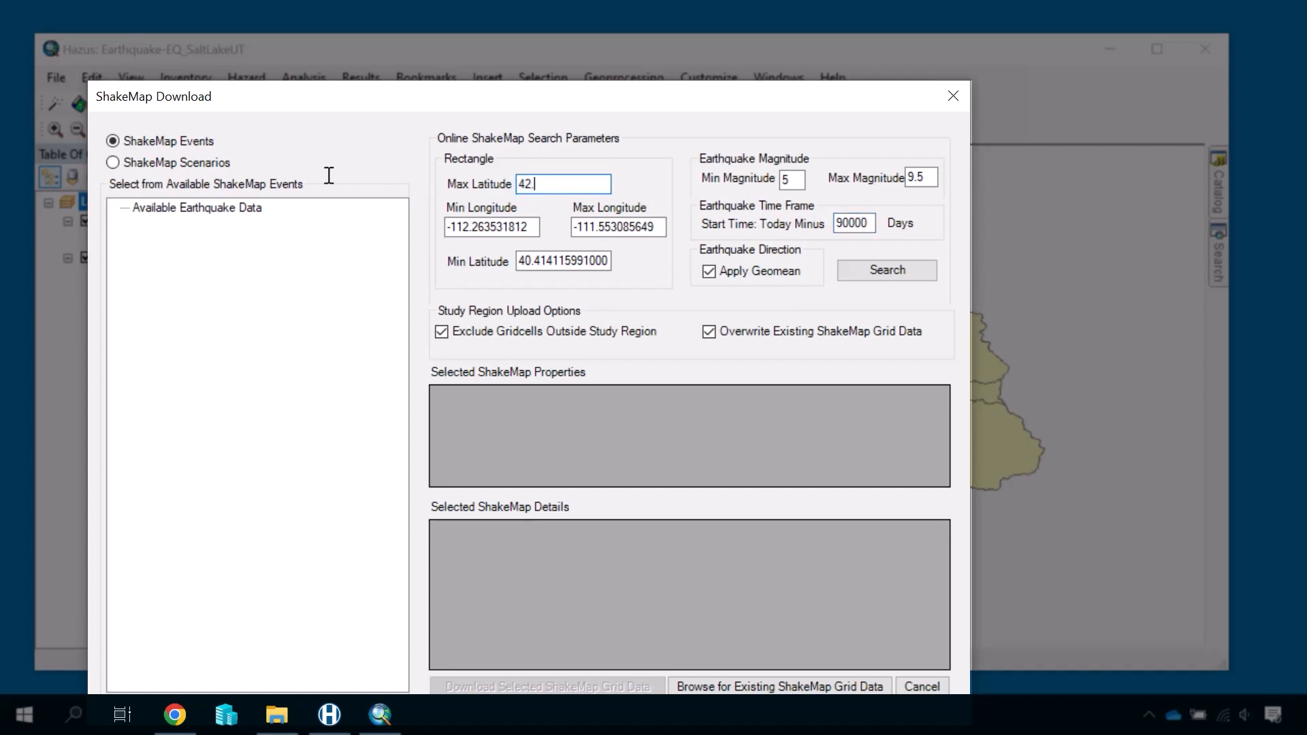
pyautogui.write('4')
pyautogui.moveTo(662, 226); pyautogui.dragTo(524, 228)
pyautogui.write('-110.5')
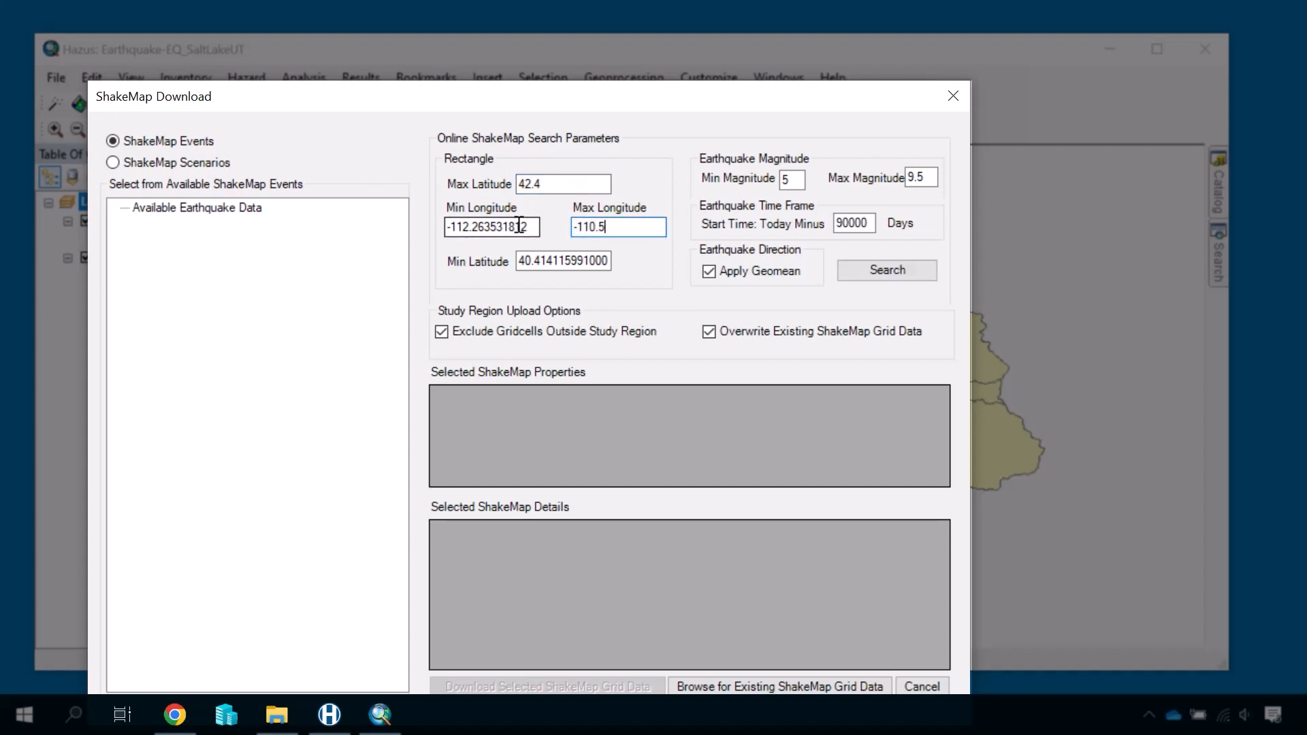
# - Set the search rectangle's min latitude to 39.4 and min longitude to -113.2, and search for ShakeMap events
pyautogui.moveTo(608, 260); pyautogui.dragTo(508, 262)
pyautogui.press('BackSpace')
pyautogui.write('39.4')
pyautogui.doubleClick(538, 227)
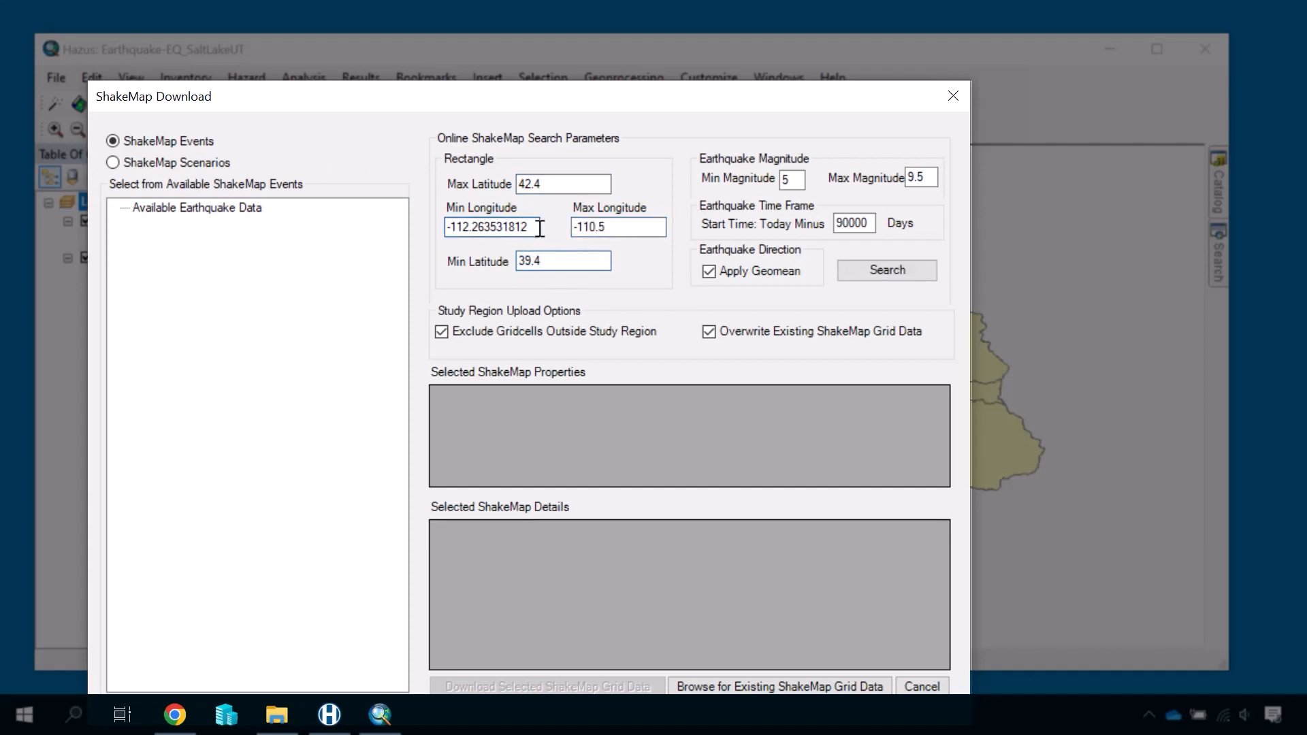
pyautogui.write('-113.2')
pyautogui.click(863, 269)
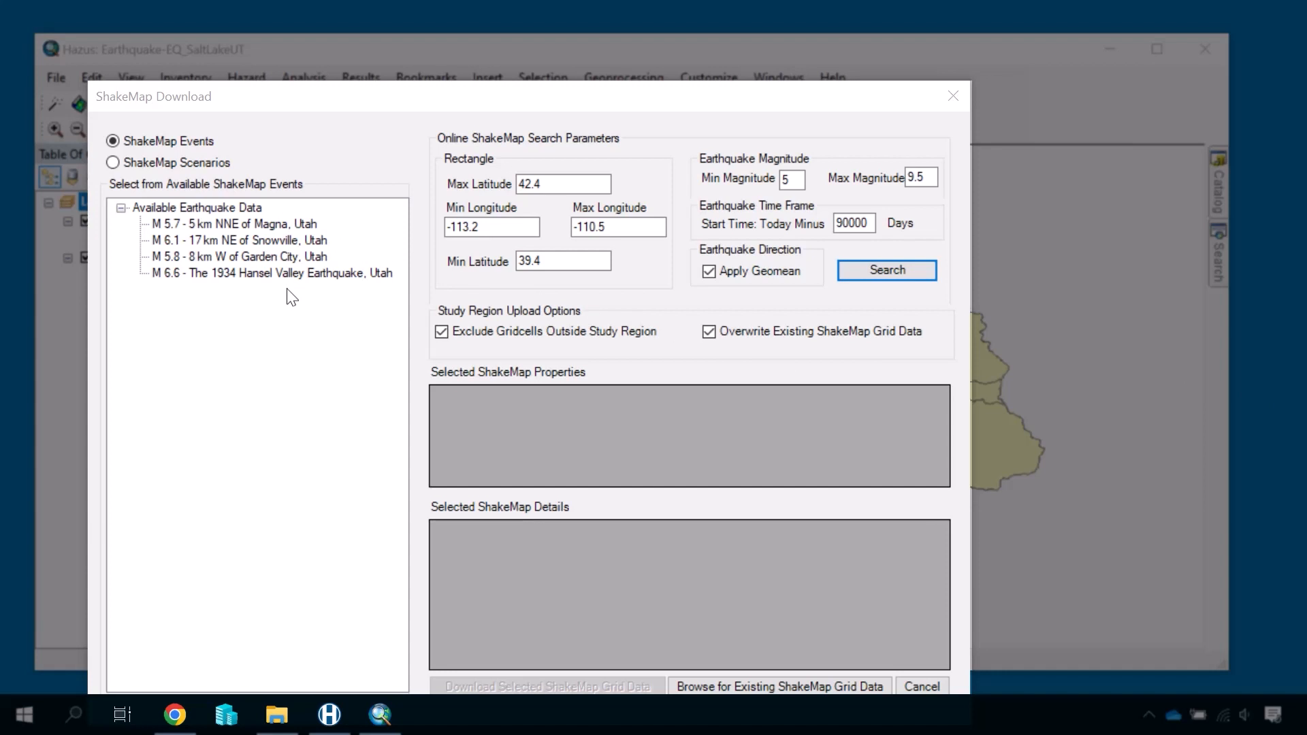
# - Review the details of the M 6.1 Snowville event and the M 6.2 Wasatch fault Salt Lake City ShakeMap scenario
pyautogui.click(235, 241)
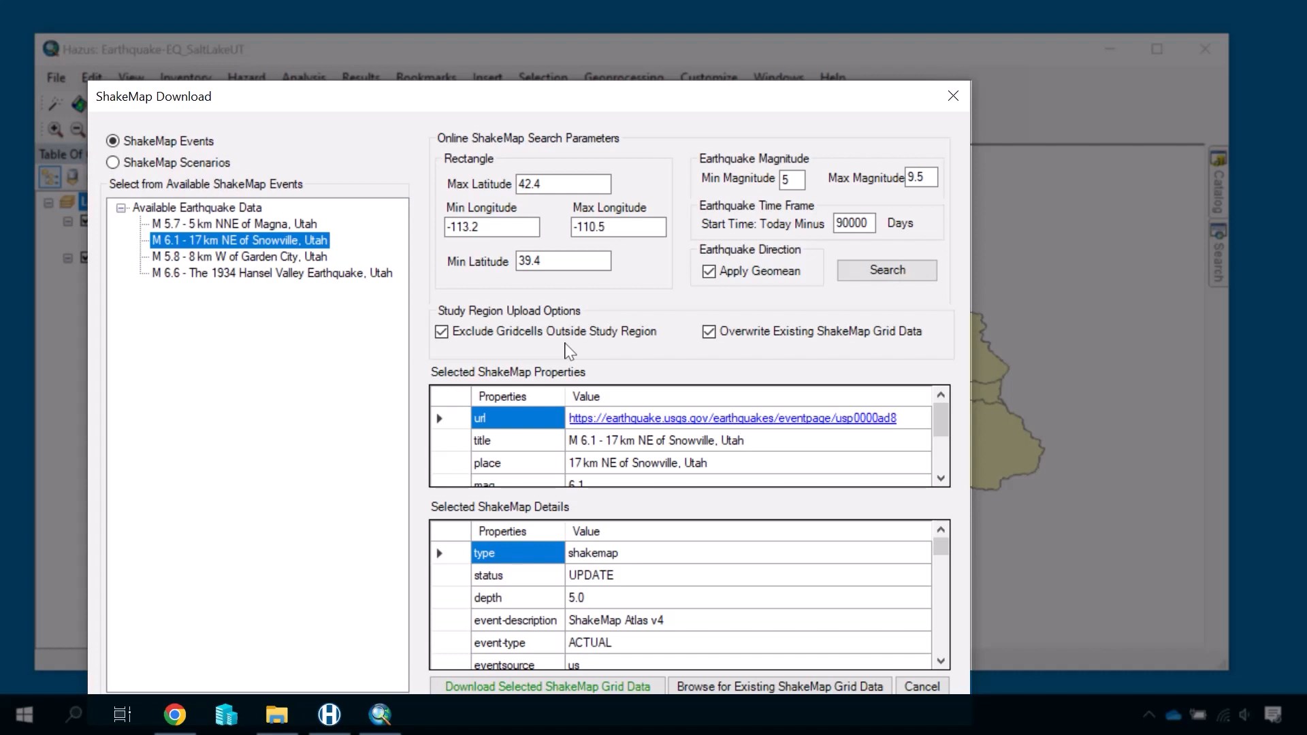
pyautogui.click(114, 163)
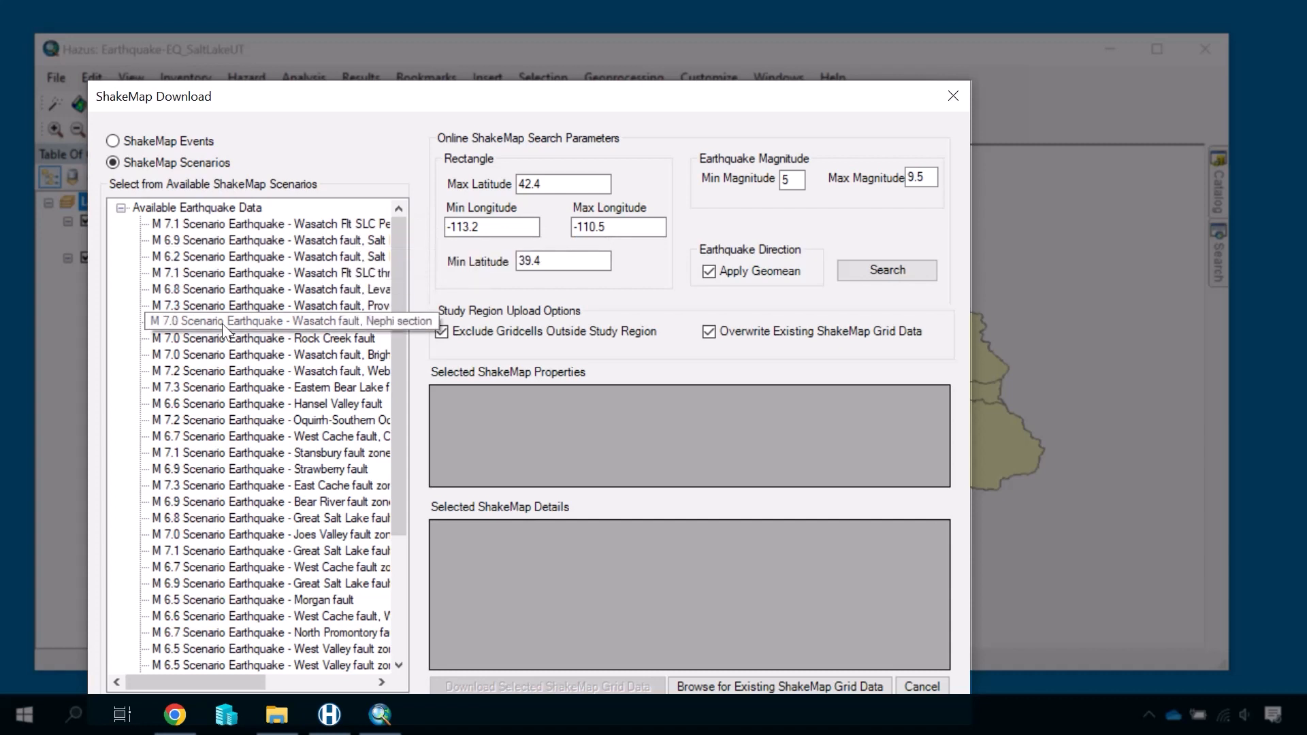
pyautogui.click(212, 258)
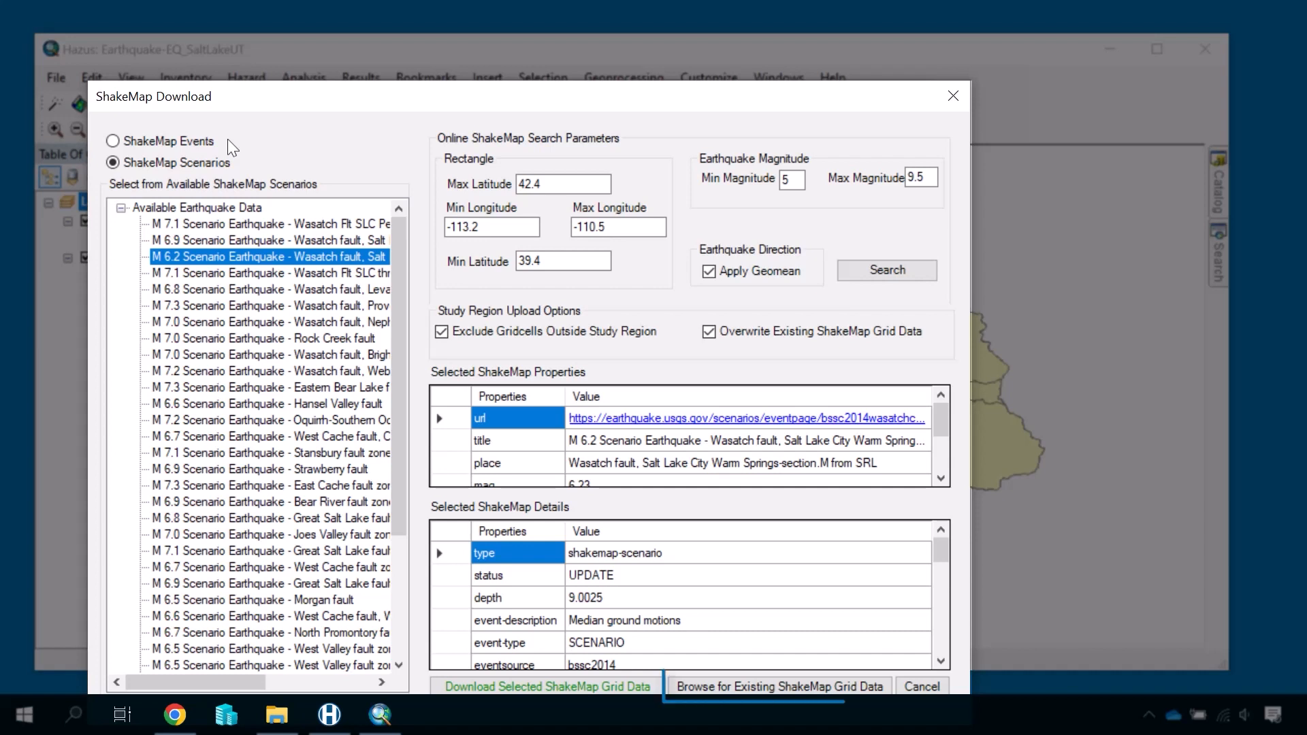
# - Load the existing ShakeMap grid file "shakemap grid.xml" from the Desktop Data folder
pyautogui.click(788, 688)
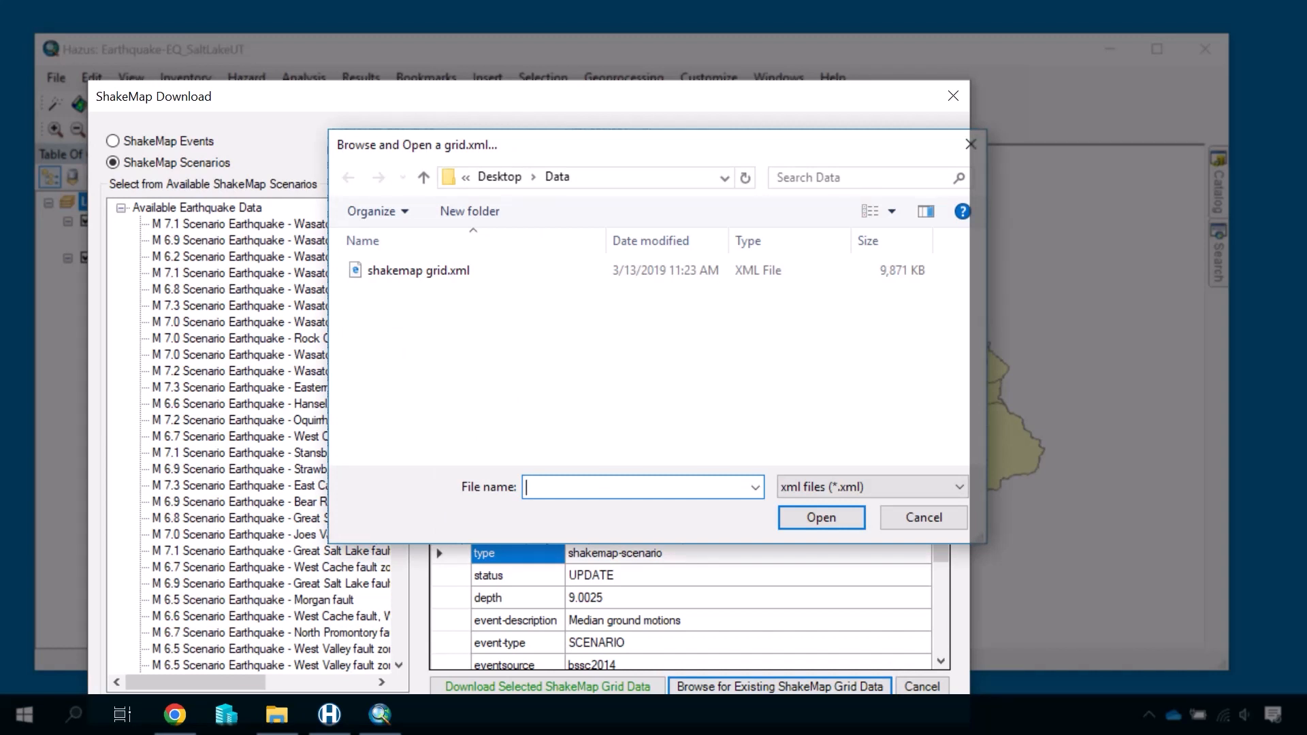
pyautogui.click(450, 275)
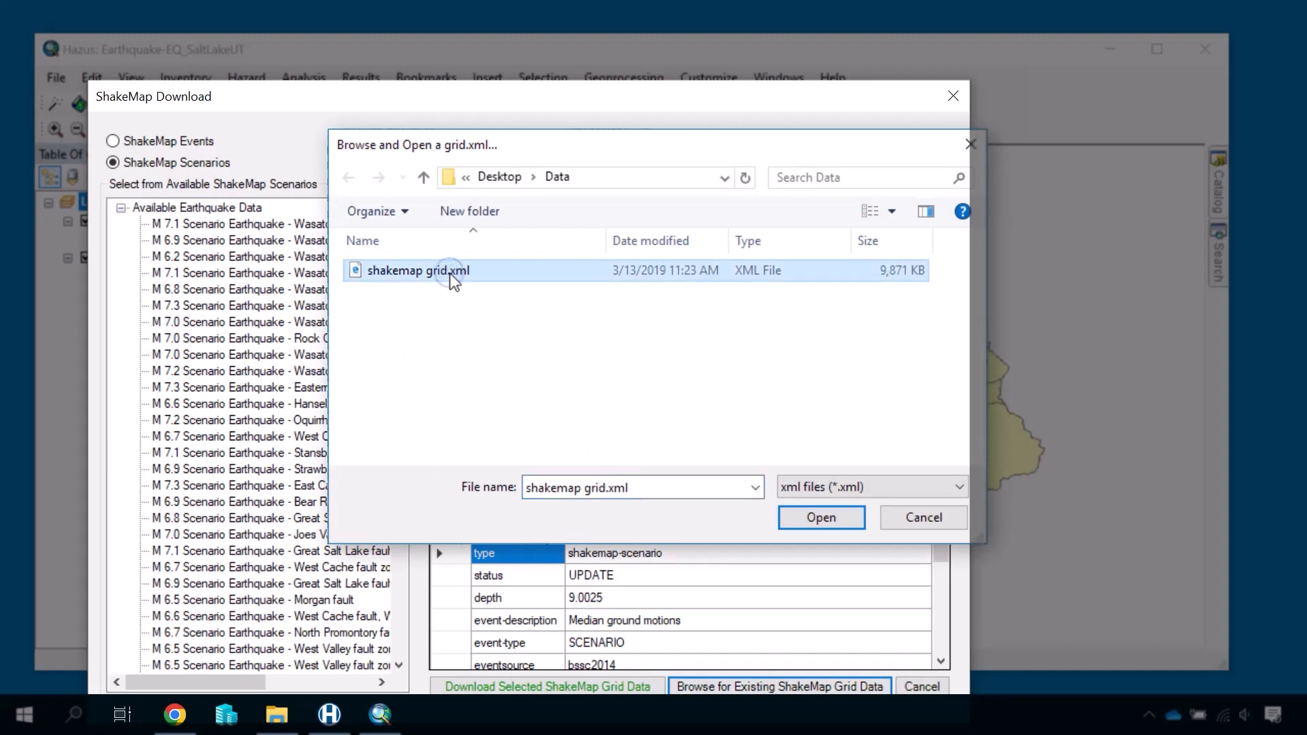
pyautogui.click(795, 518)
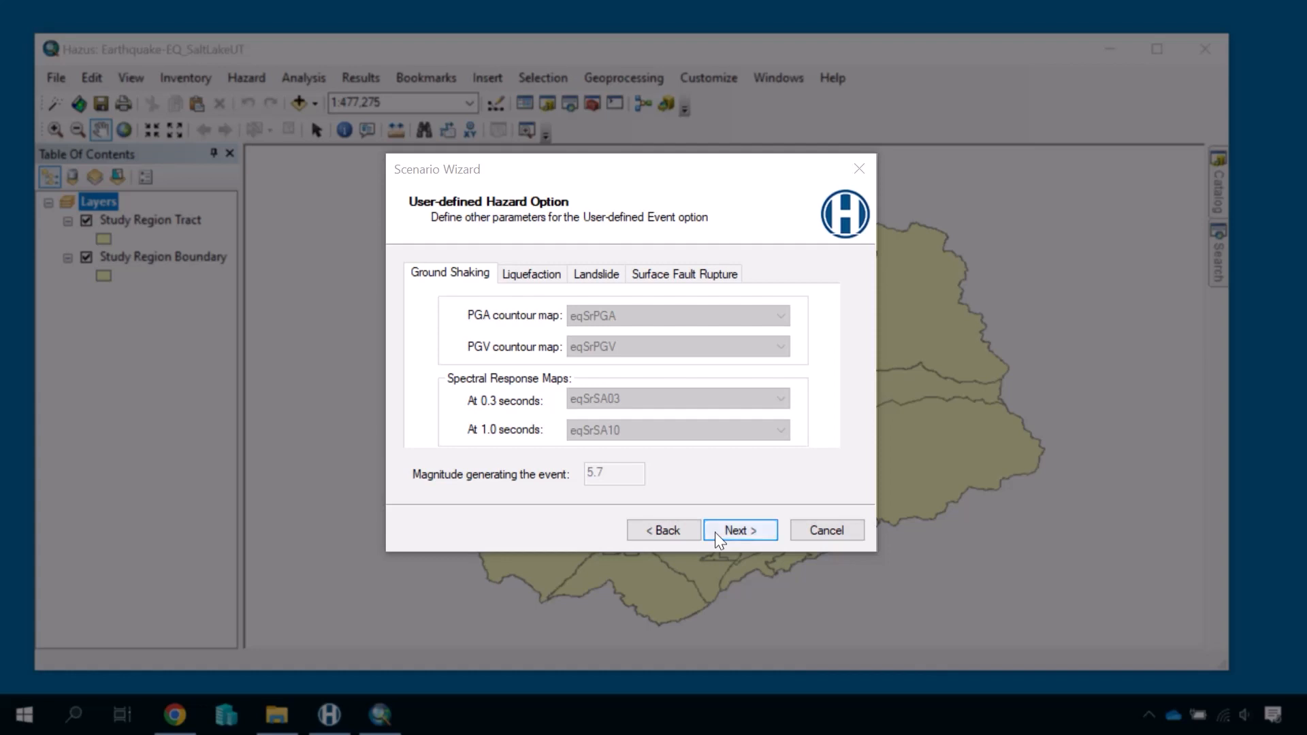
# - Accept the imported ground shaking maps and the preset event name, and complete the scenario definition
pyautogui.click(735, 530)
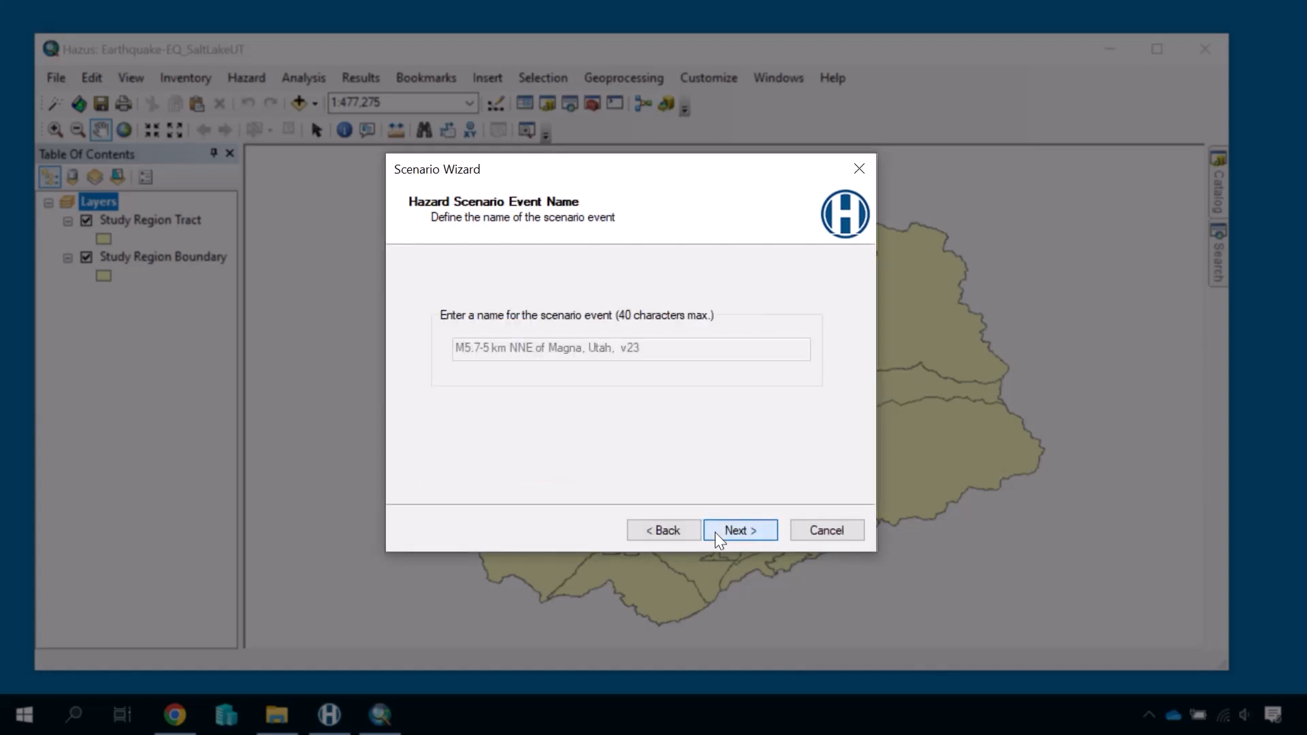
pyautogui.click(735, 530)
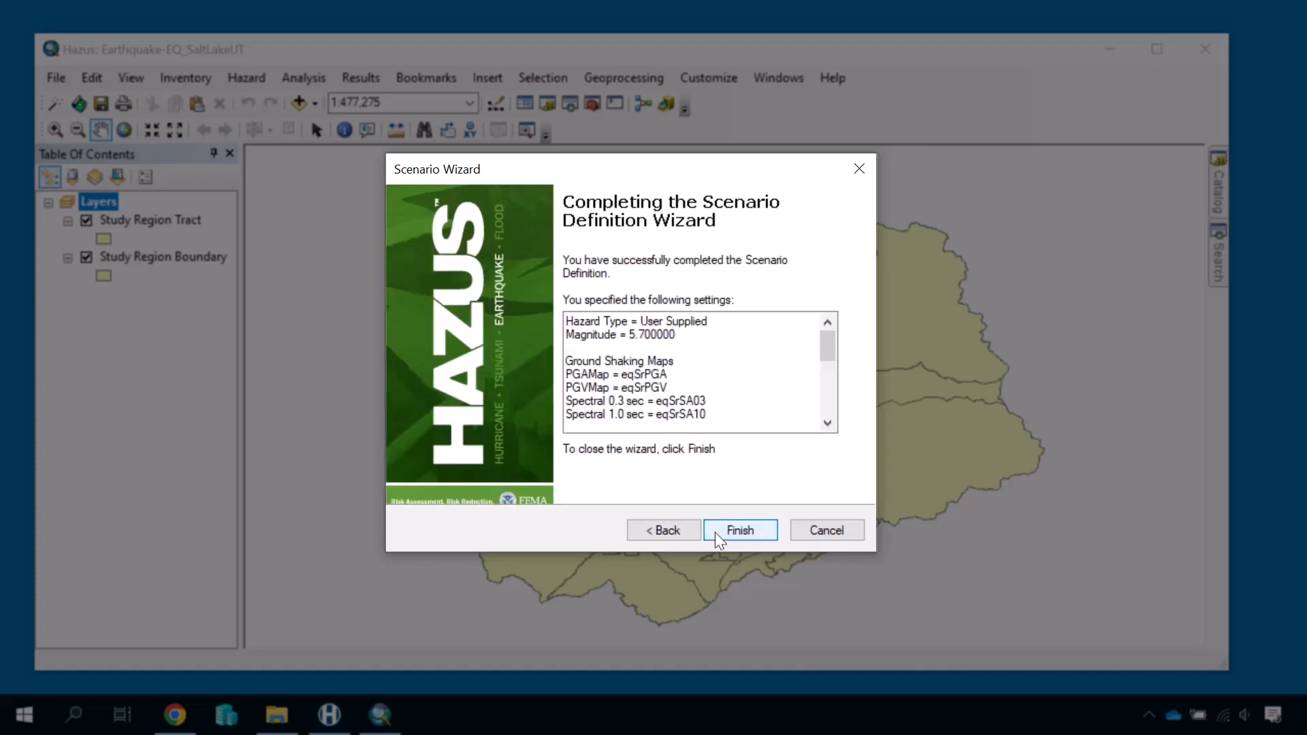
pyautogui.click(748, 534)
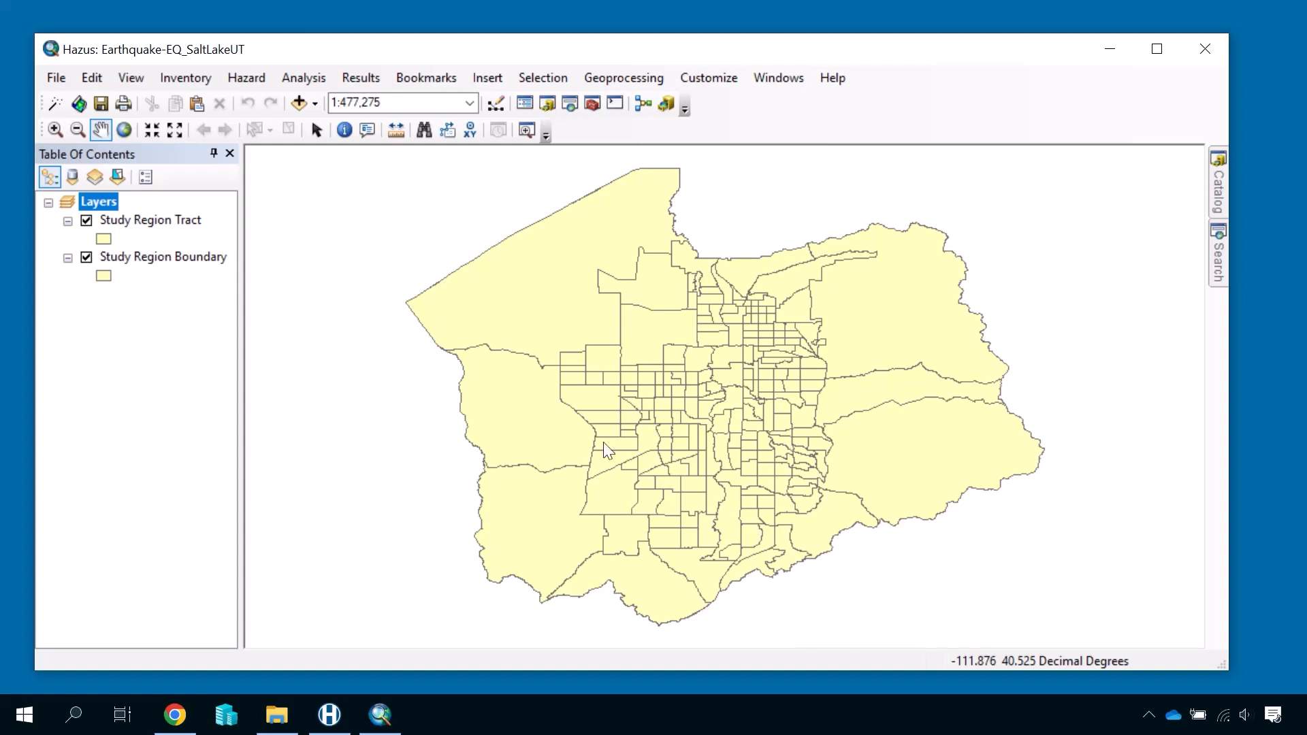
# - Add the current hazard scenario's PGA layer to the map, review its current hazard maps, and close the hazard selection
pyautogui.click(255, 83)
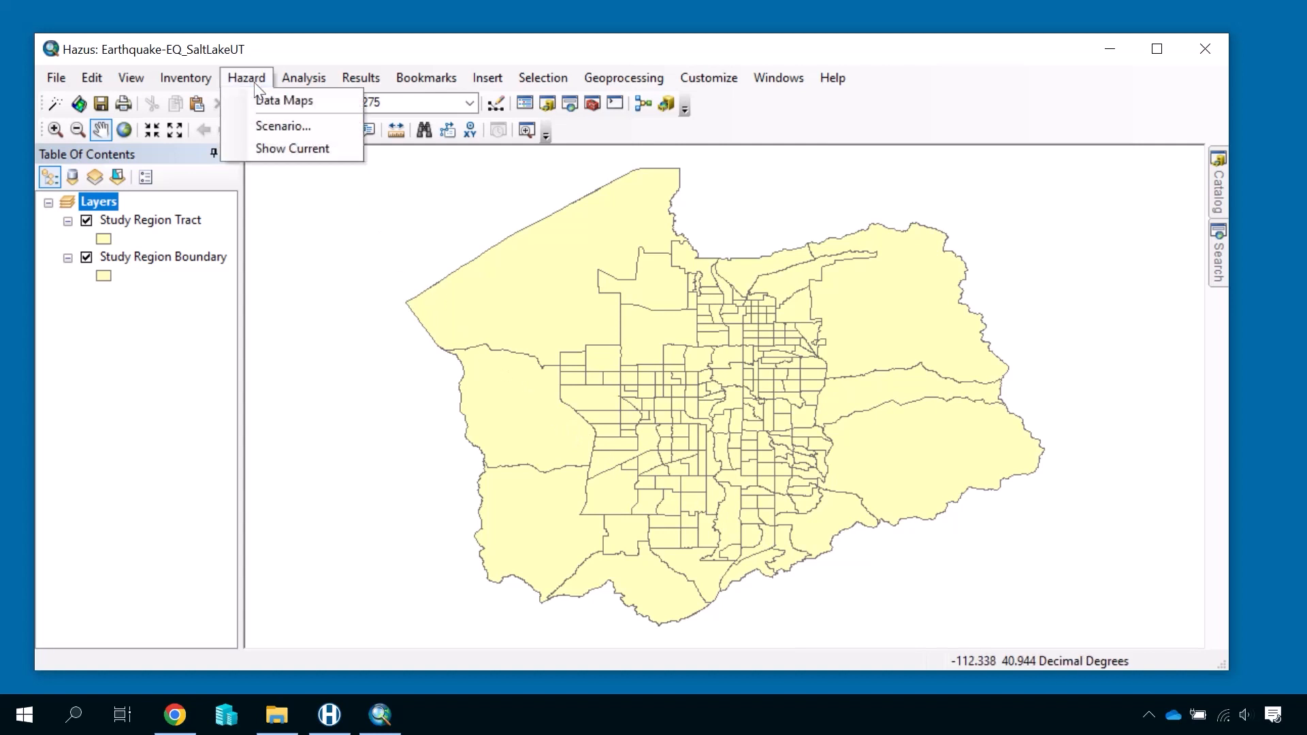
pyautogui.click(253, 158)
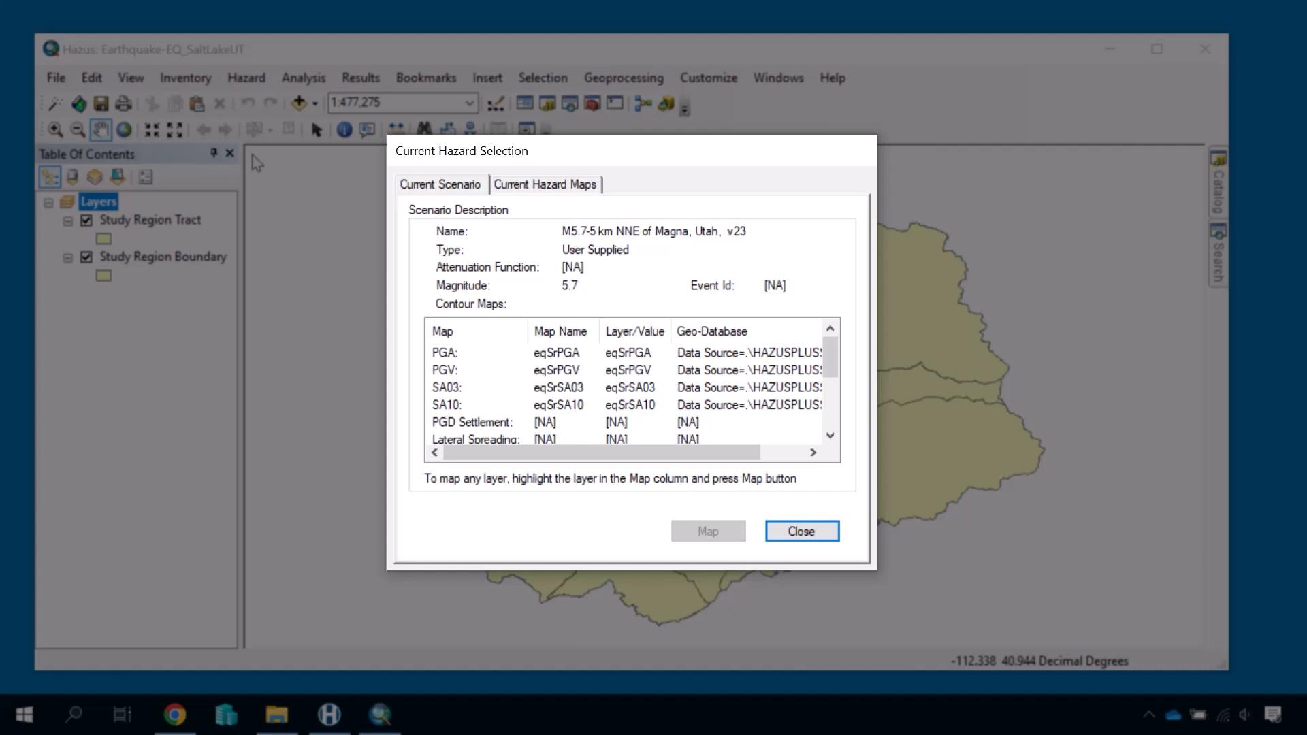
pyautogui.click(442, 354)
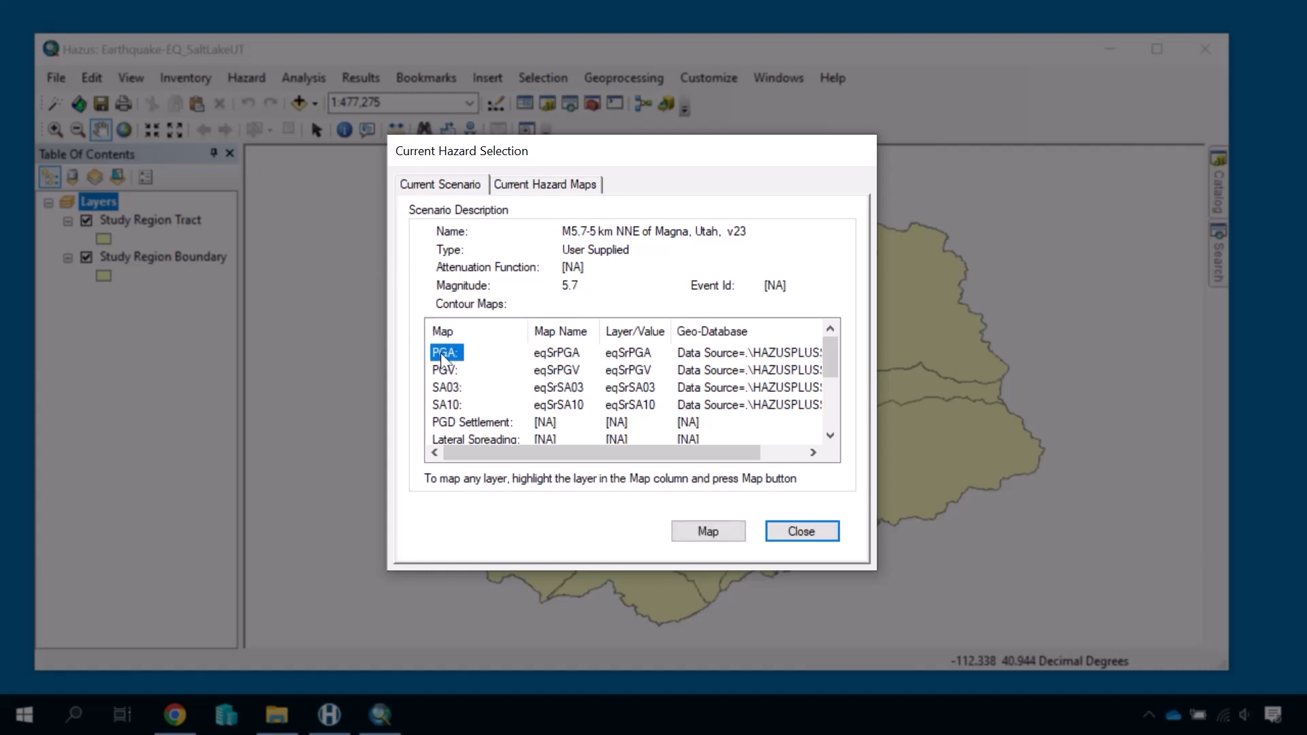
pyautogui.click(706, 533)
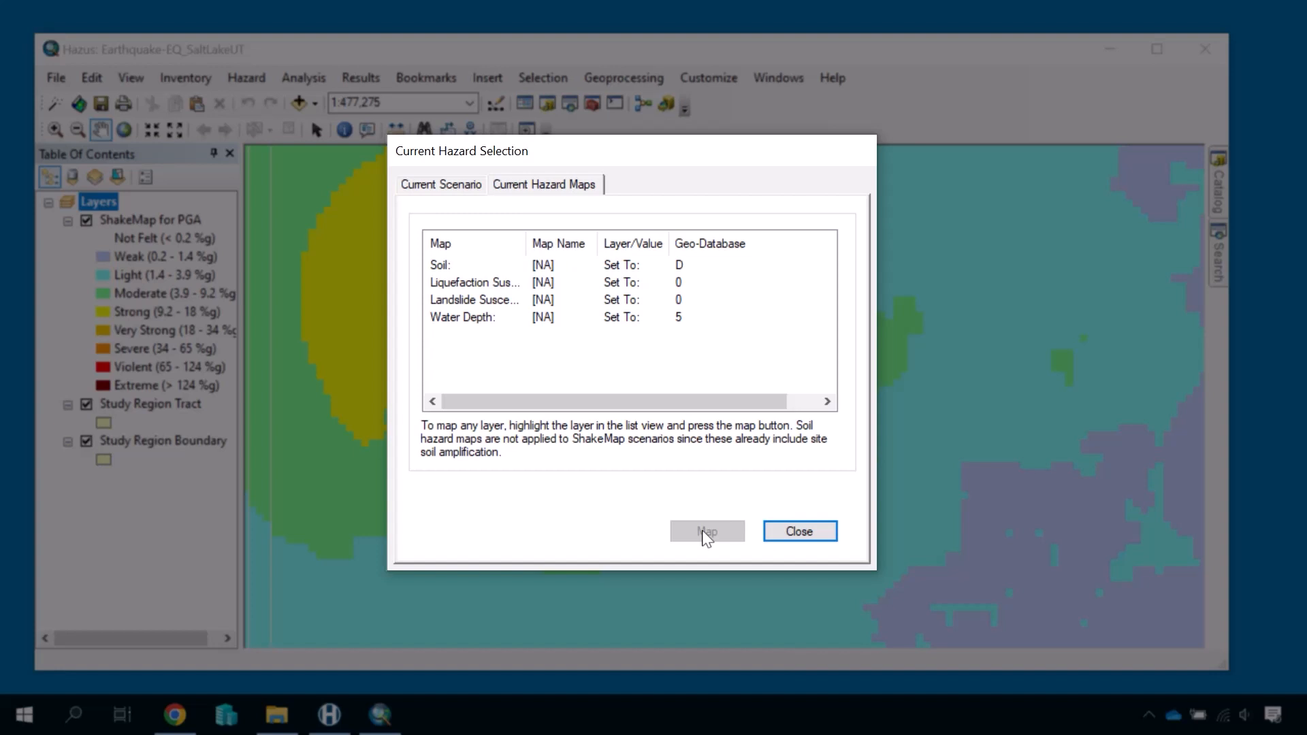
pyautogui.click(444, 192)
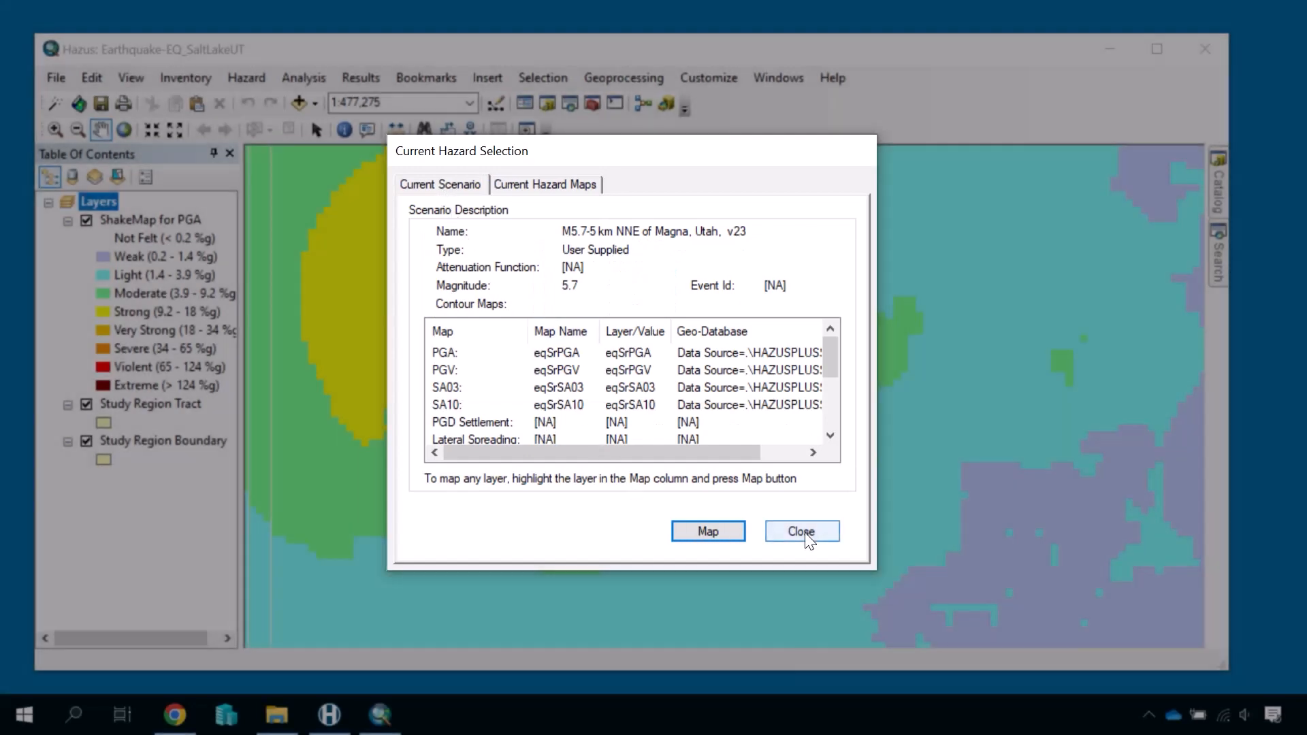
pyautogui.click(802, 532)
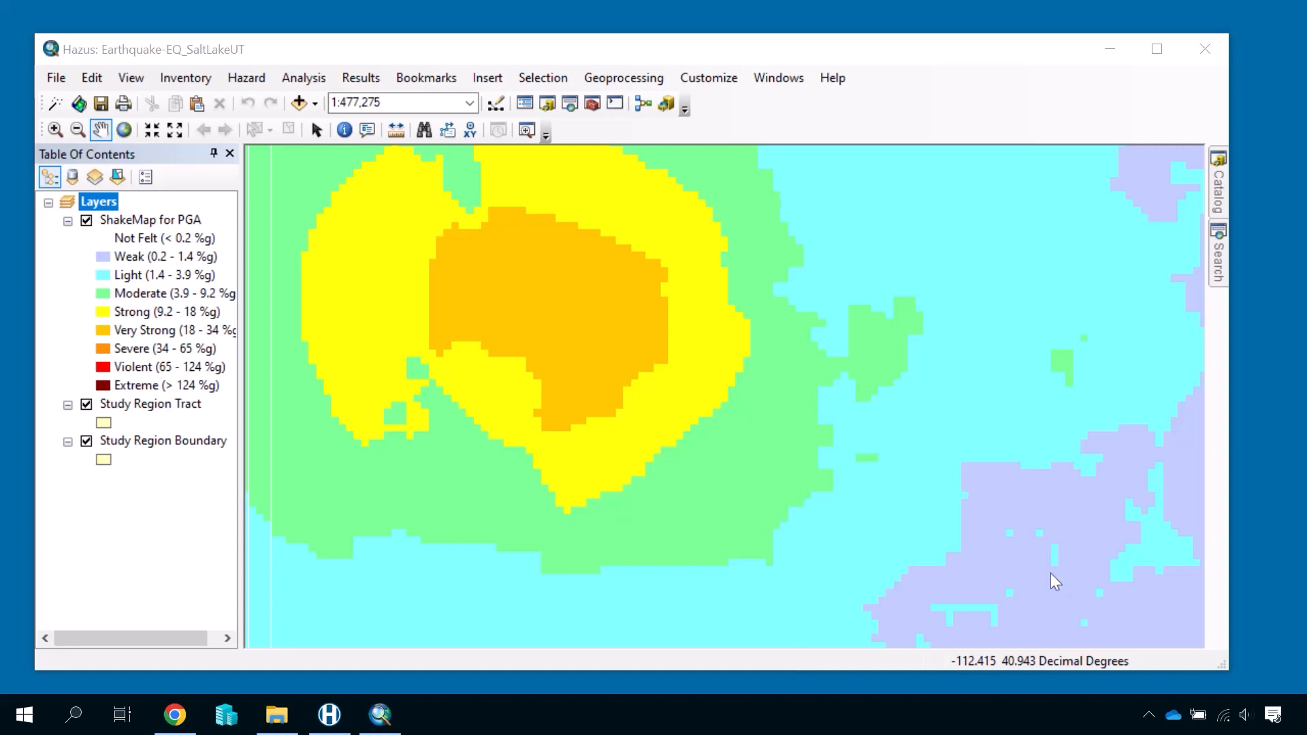
# - Start adding a hazard data map from the WGS84HazData database in the Desktop Data folder
pyautogui.click(248, 80)
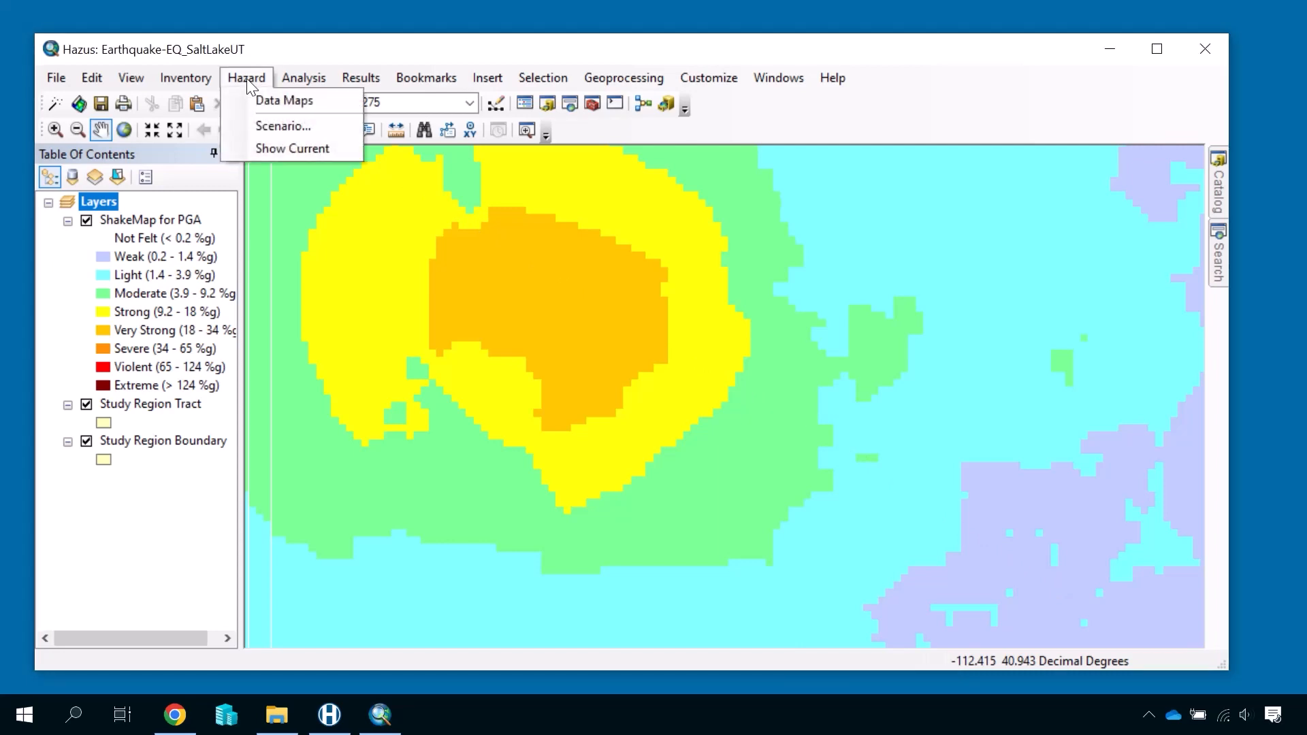
pyautogui.click(285, 102)
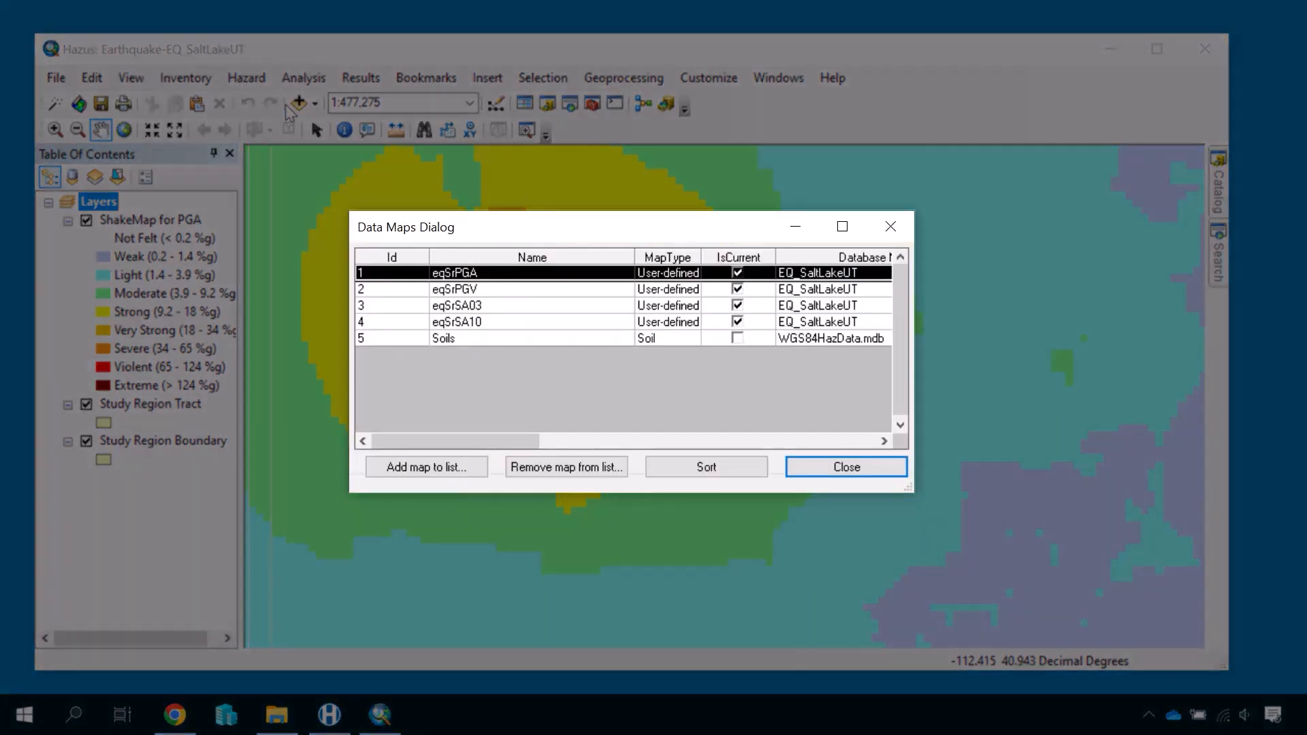
pyautogui.click(419, 470)
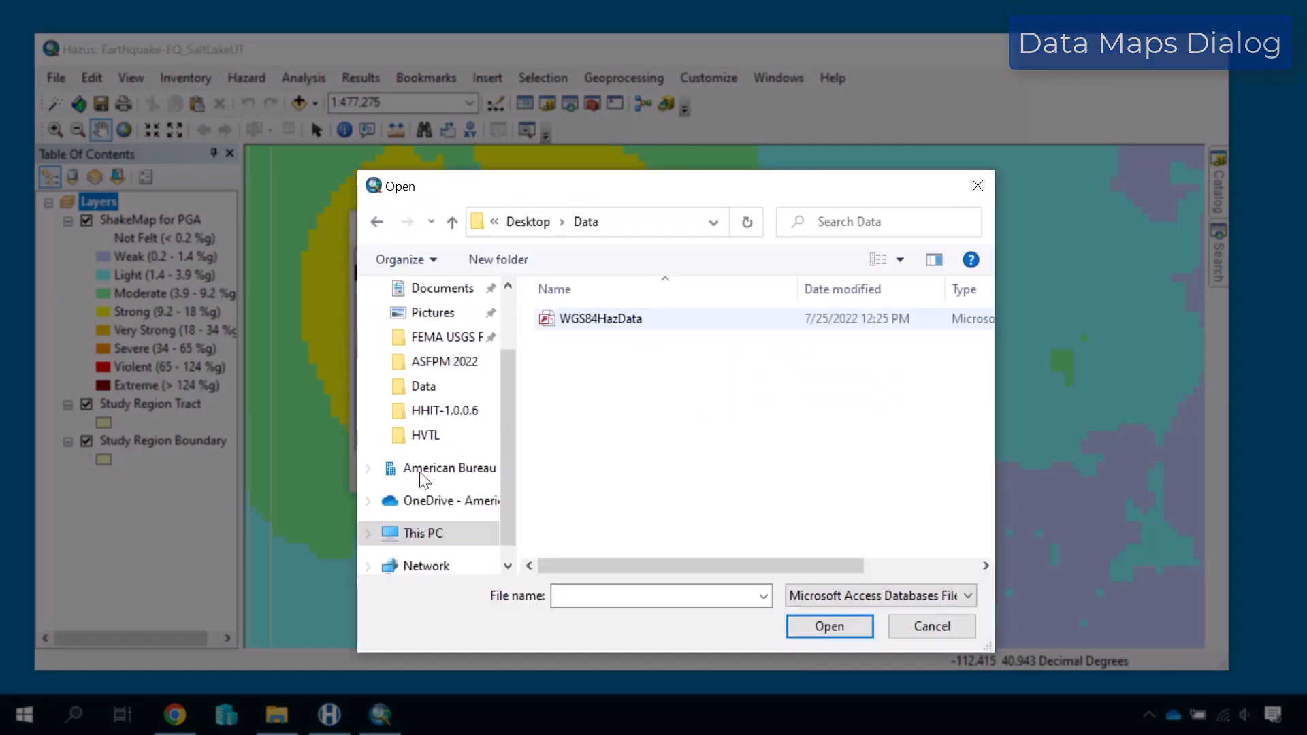
pyautogui.click(604, 329)
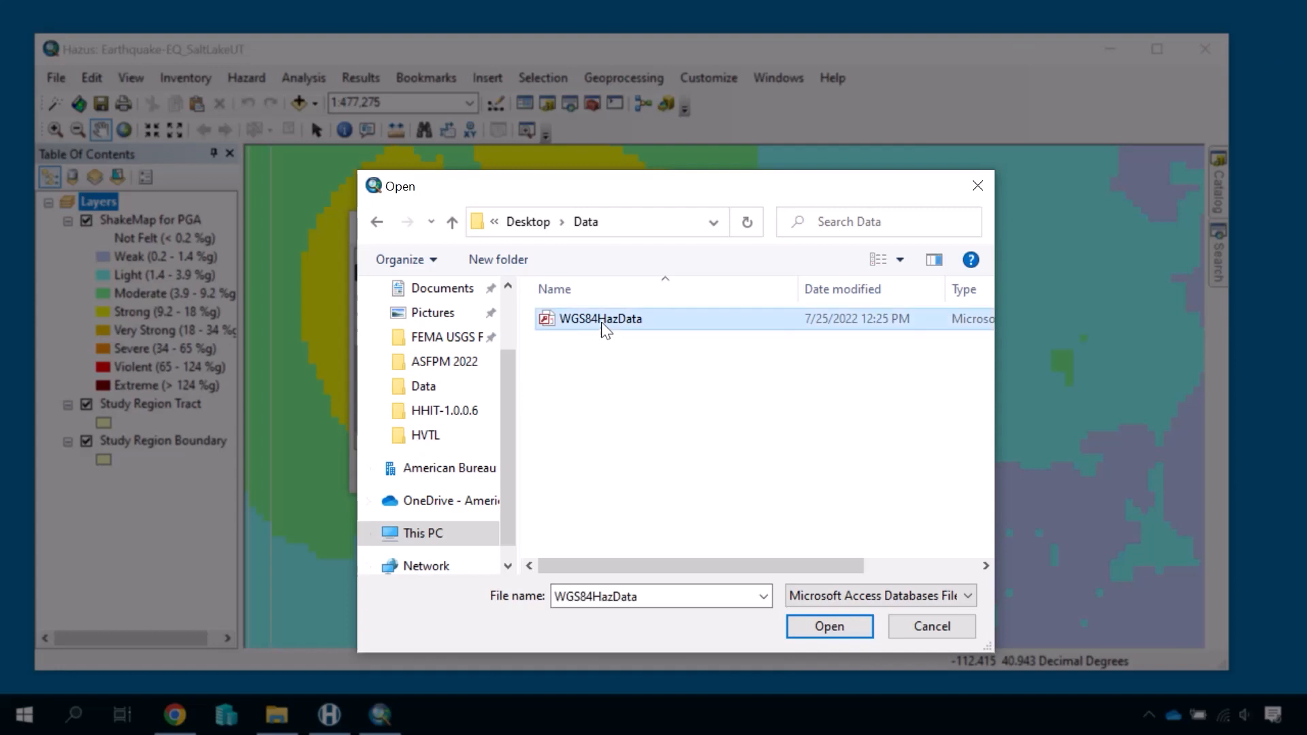
pyautogui.click(817, 628)
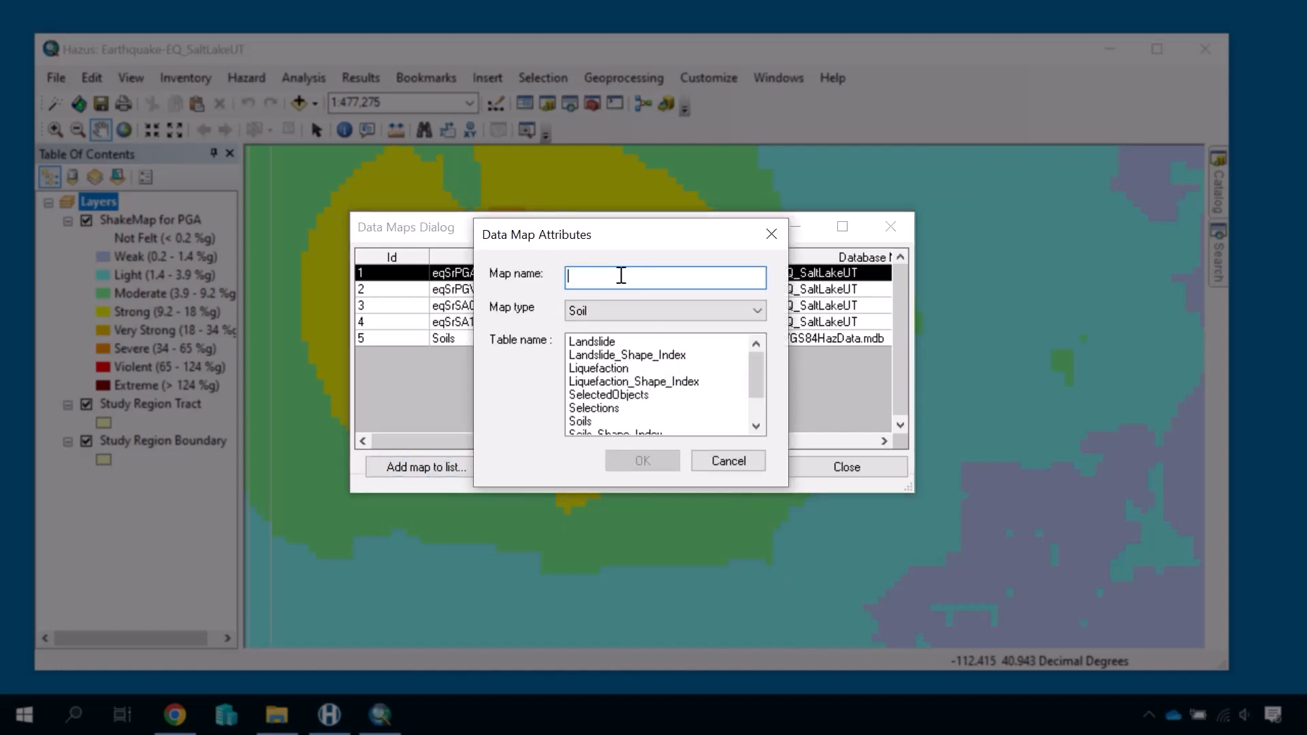
# - Add the map as "liquefaction_UGS" with type Liquefaction and the Liquefaction table, and close the data maps list
pyautogui.write('liqu')
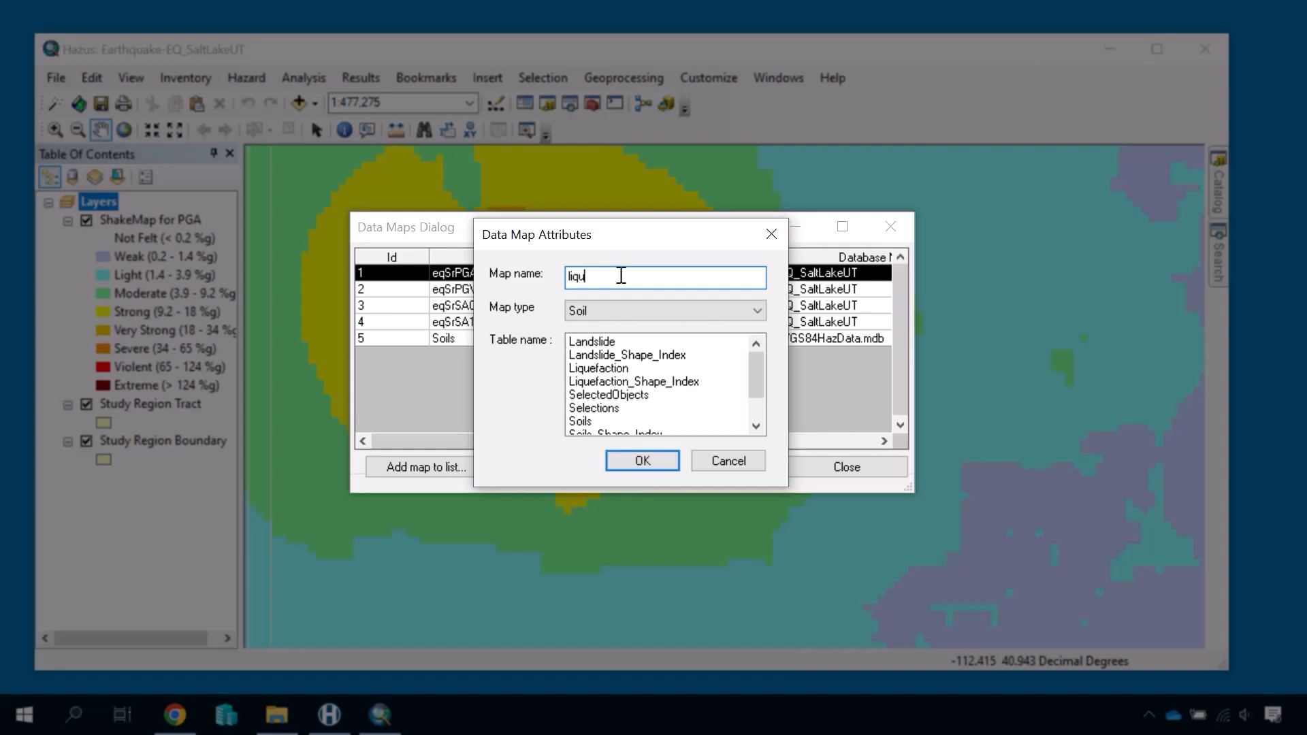
pyautogui.write('efaction_UGS')
pyautogui.click(755, 309)
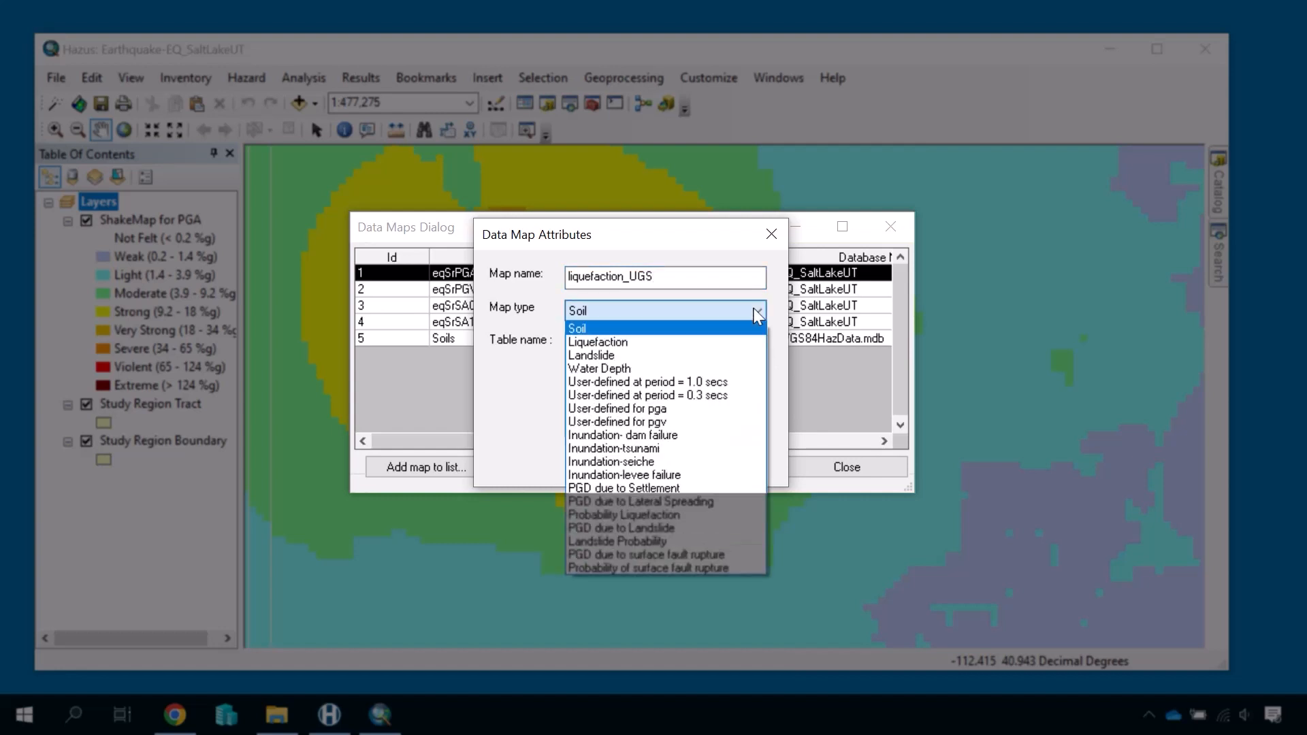
pyautogui.click(729, 341)
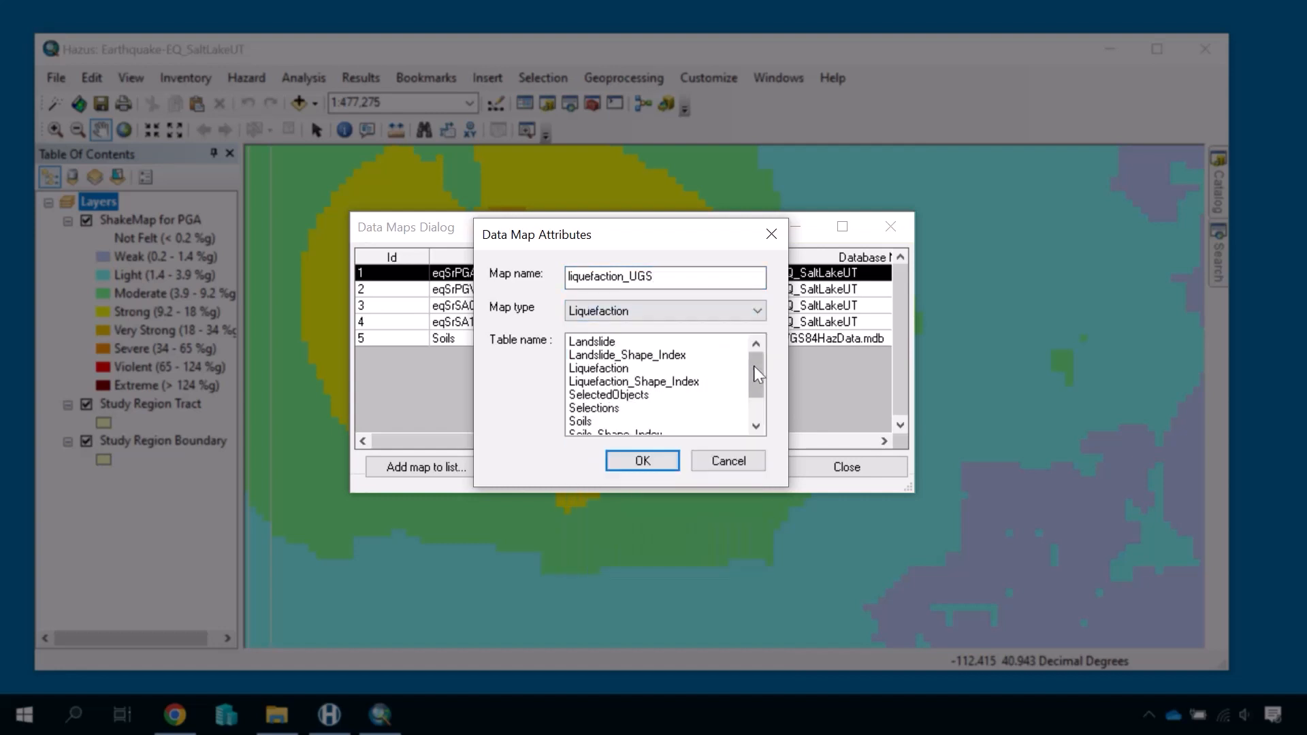
pyautogui.moveTo(755, 375)
pyautogui.mouseDown()
pyautogui.moveTo(760, 414)
pyautogui.moveTo(759, 394)
pyautogui.mouseUp()
pyautogui.click(626, 371)
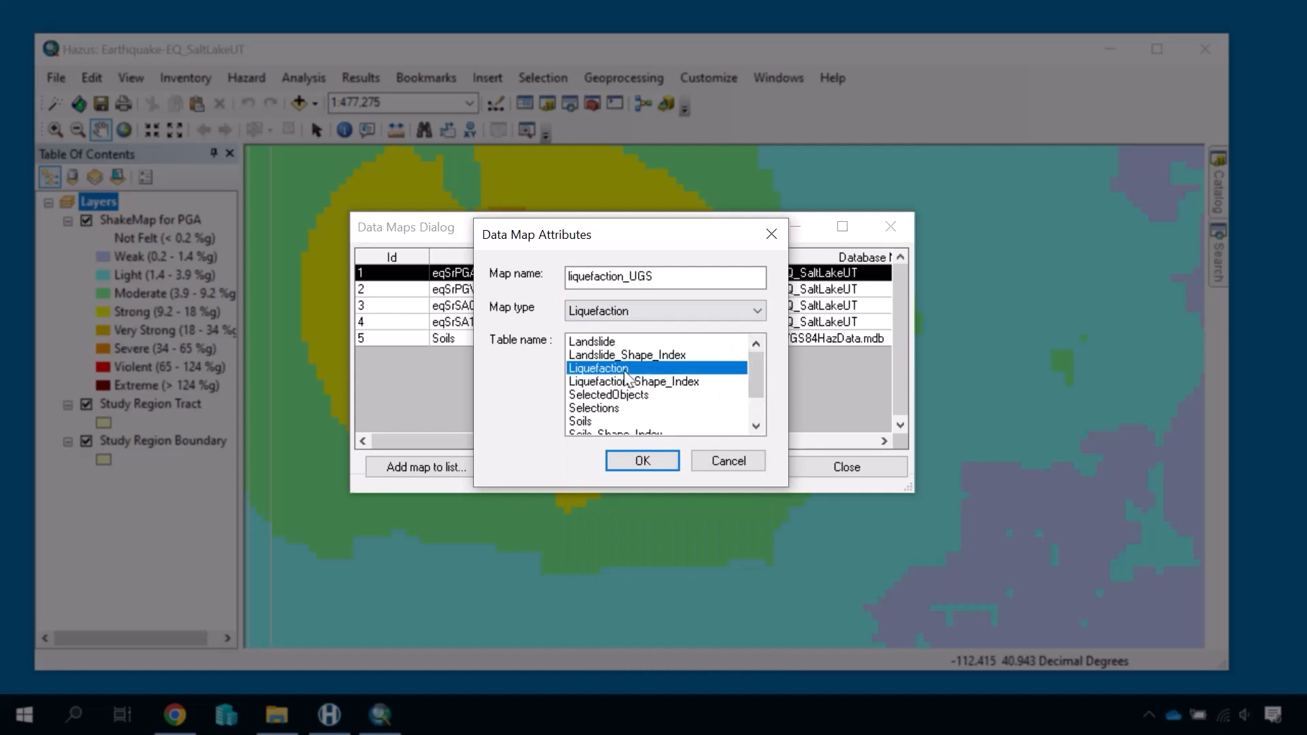
pyautogui.click(661, 458)
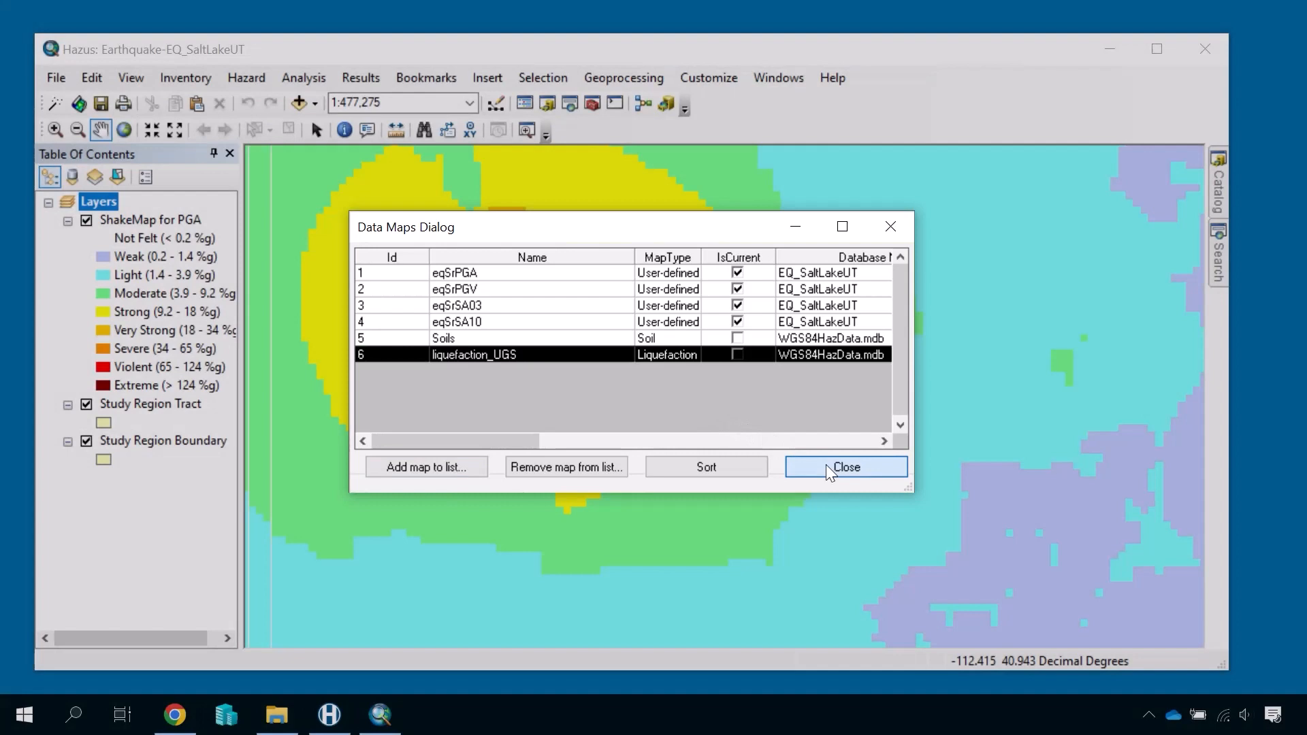
pyautogui.click(827, 465)
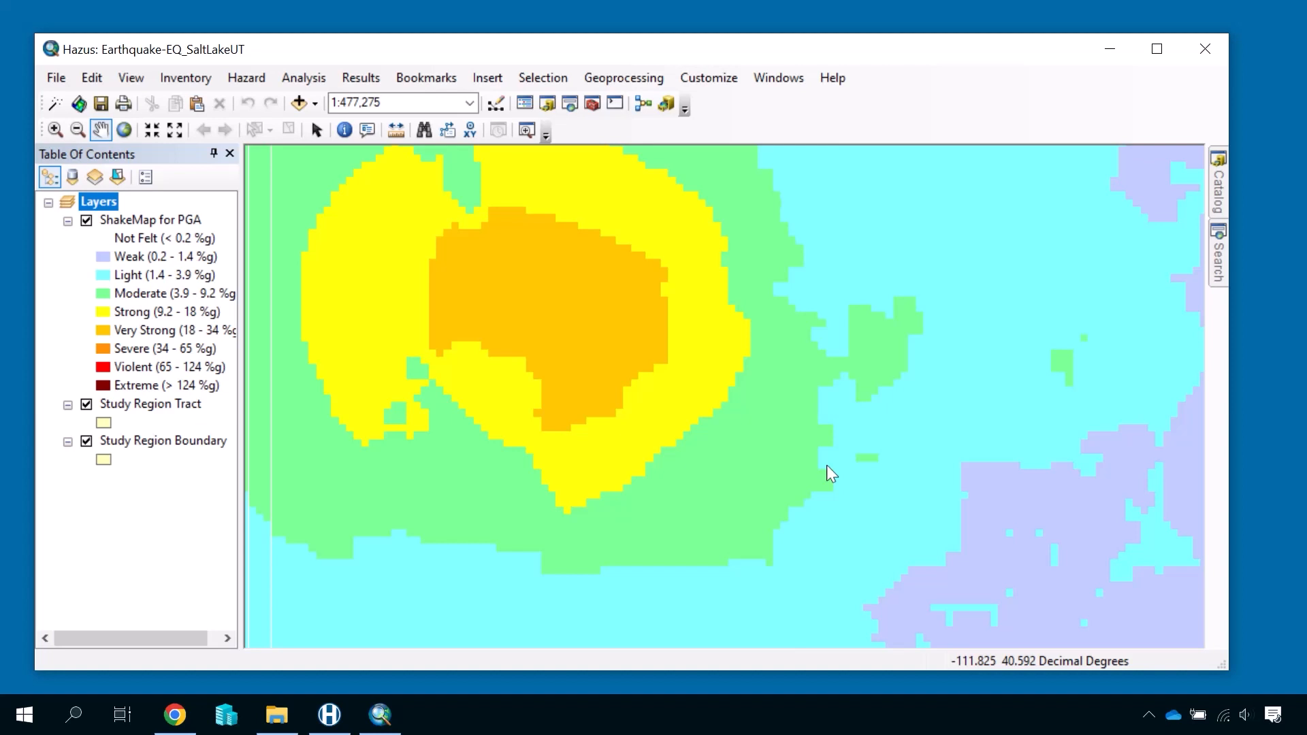
# - Start the scenario definition and choose to define hazard maps for the earthquake study region
pyautogui.click(259, 83)
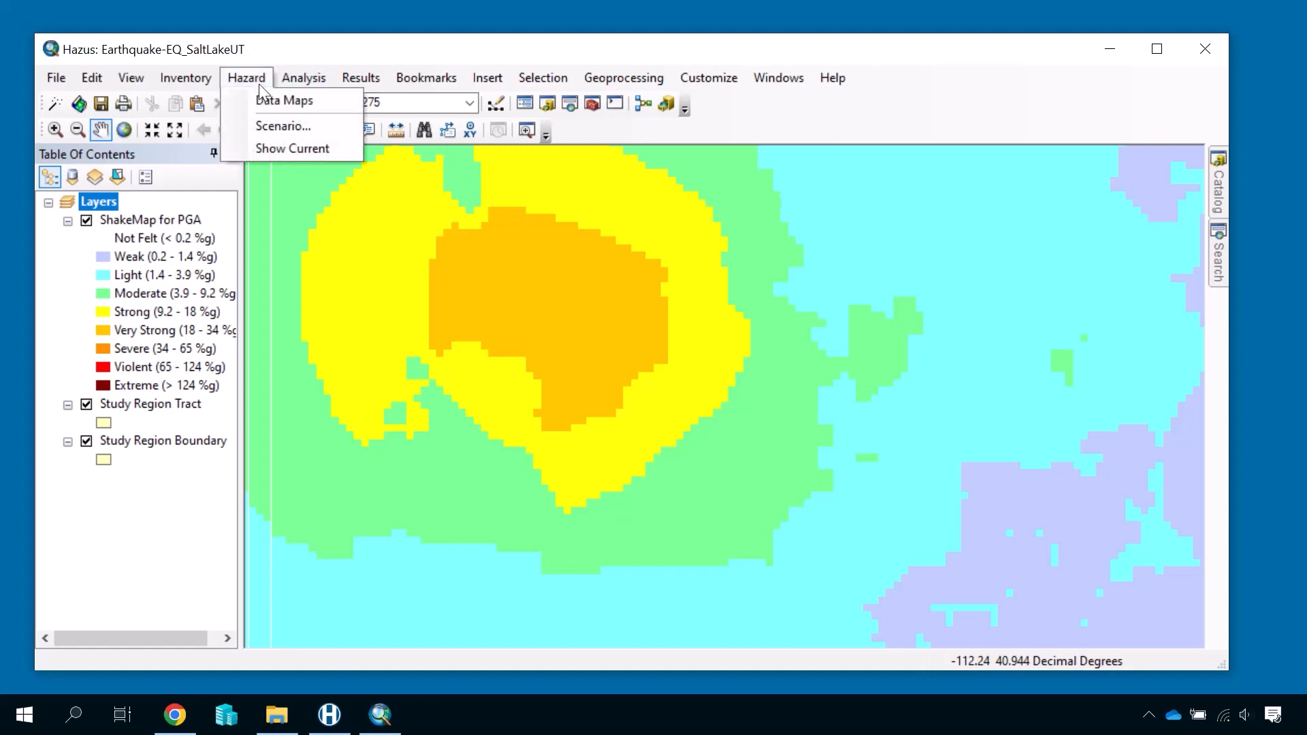
pyautogui.click(290, 126)
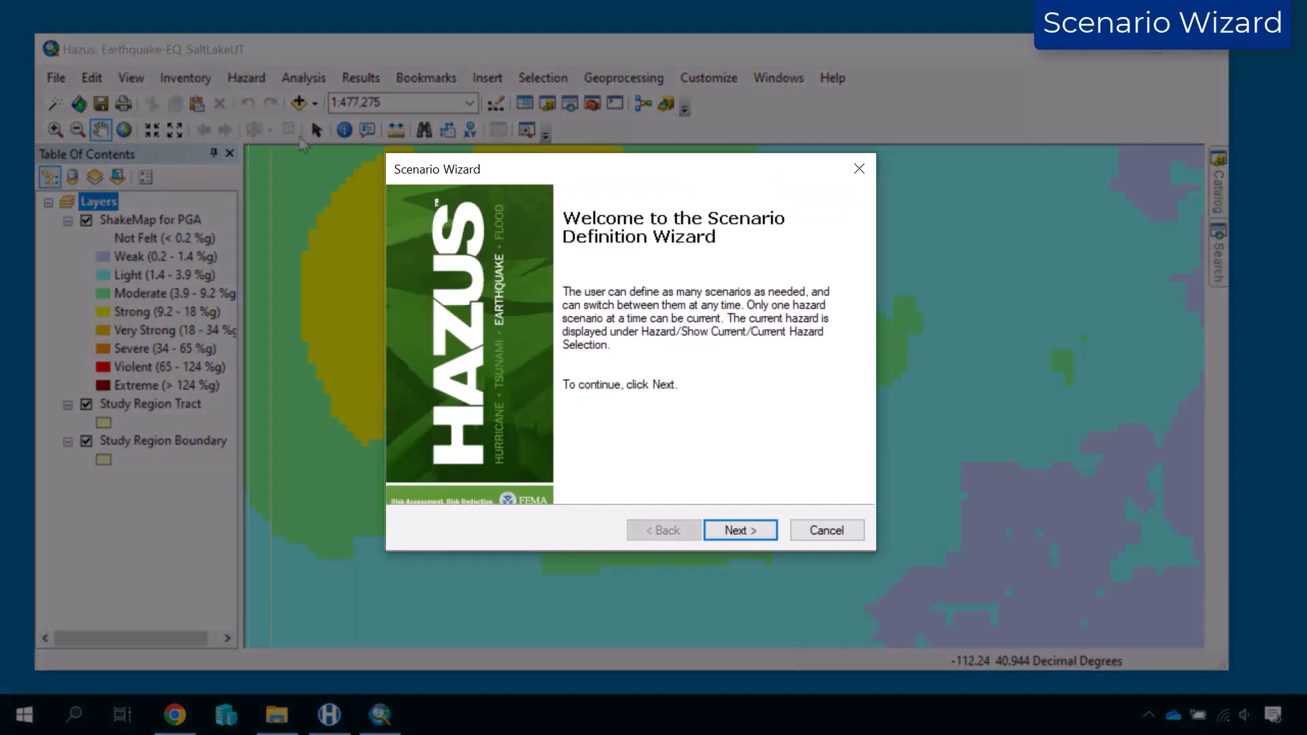
pyautogui.click(751, 532)
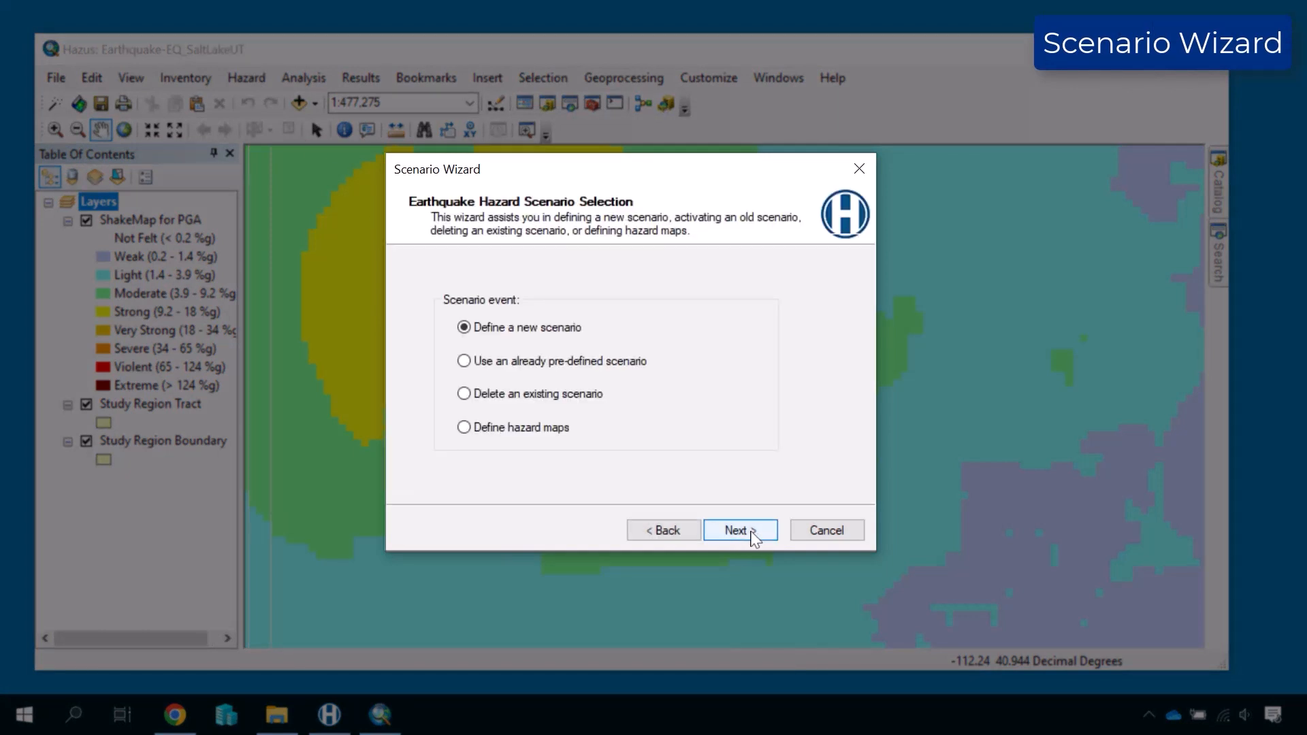
pyautogui.click(464, 428)
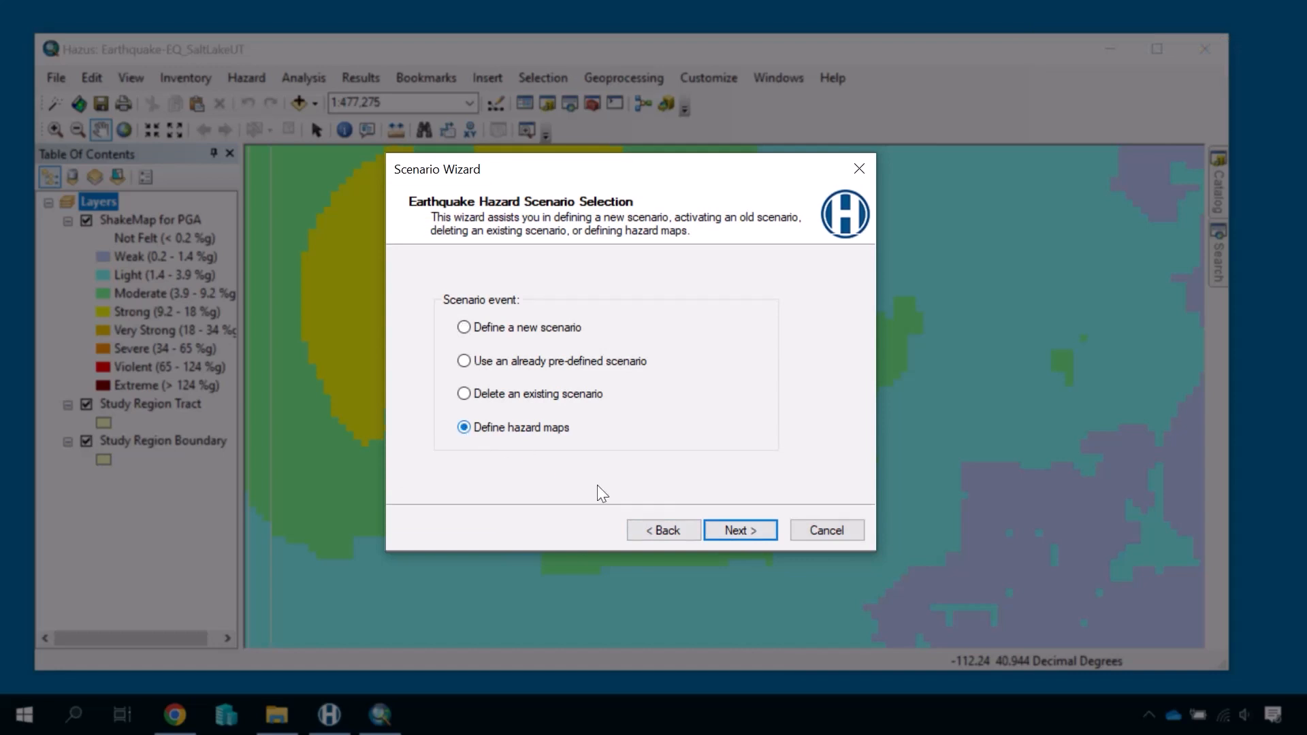
pyautogui.click(724, 532)
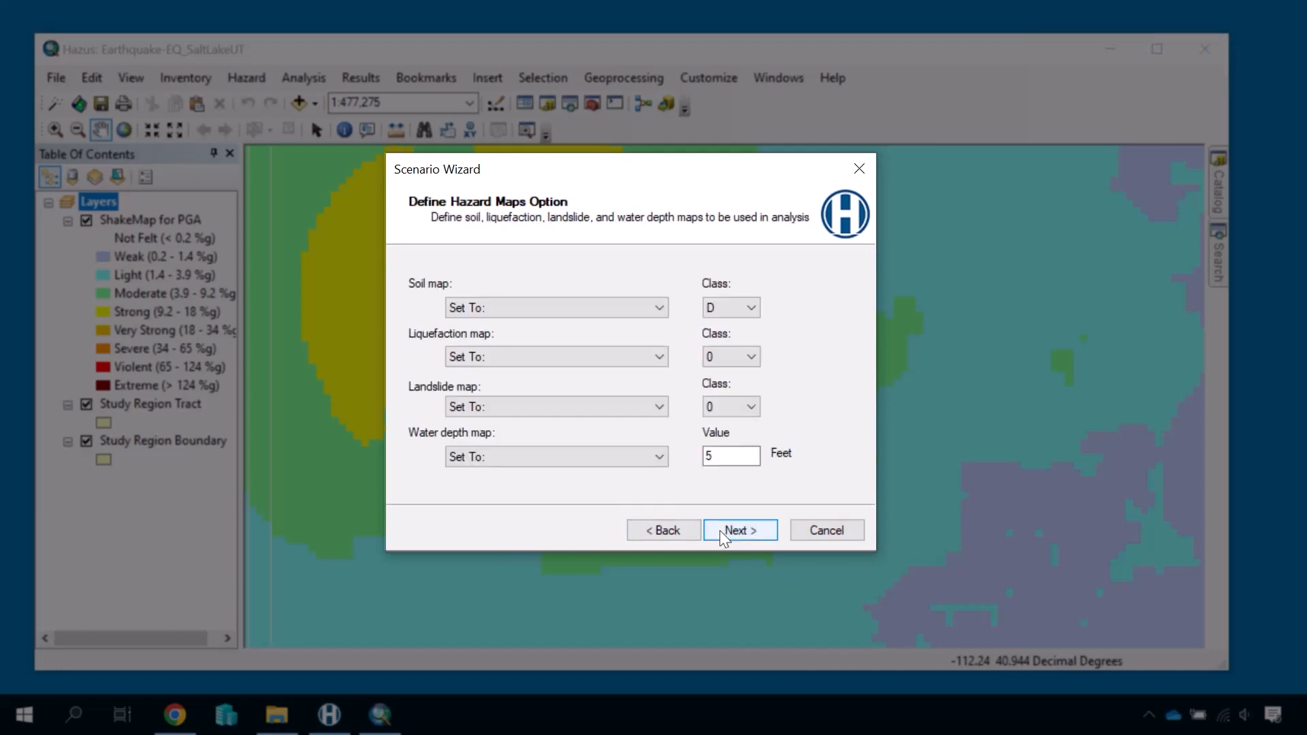
# - Set the liquefaction map to liquefaction_UGS, keep the other hazard map defaults, and complete the scenario definition
pyautogui.click(659, 357)
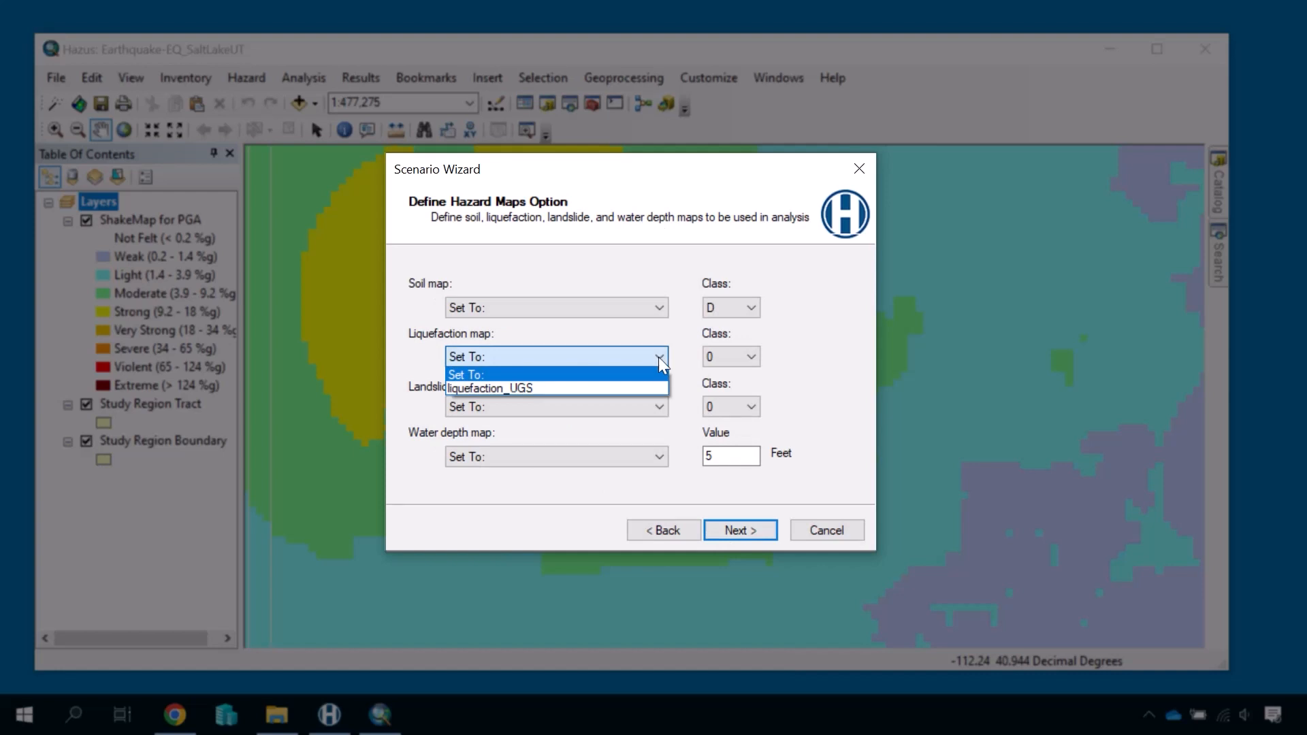
pyautogui.click(659, 389)
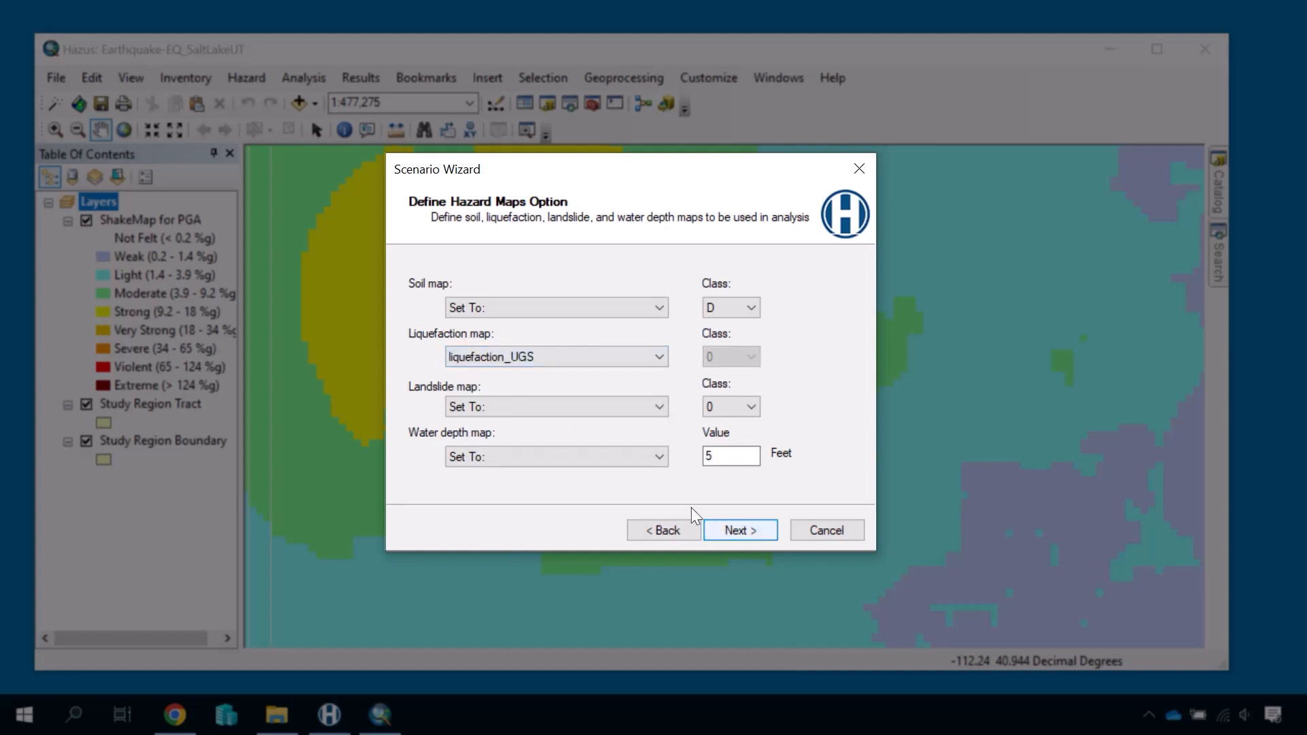
pyautogui.click(718, 532)
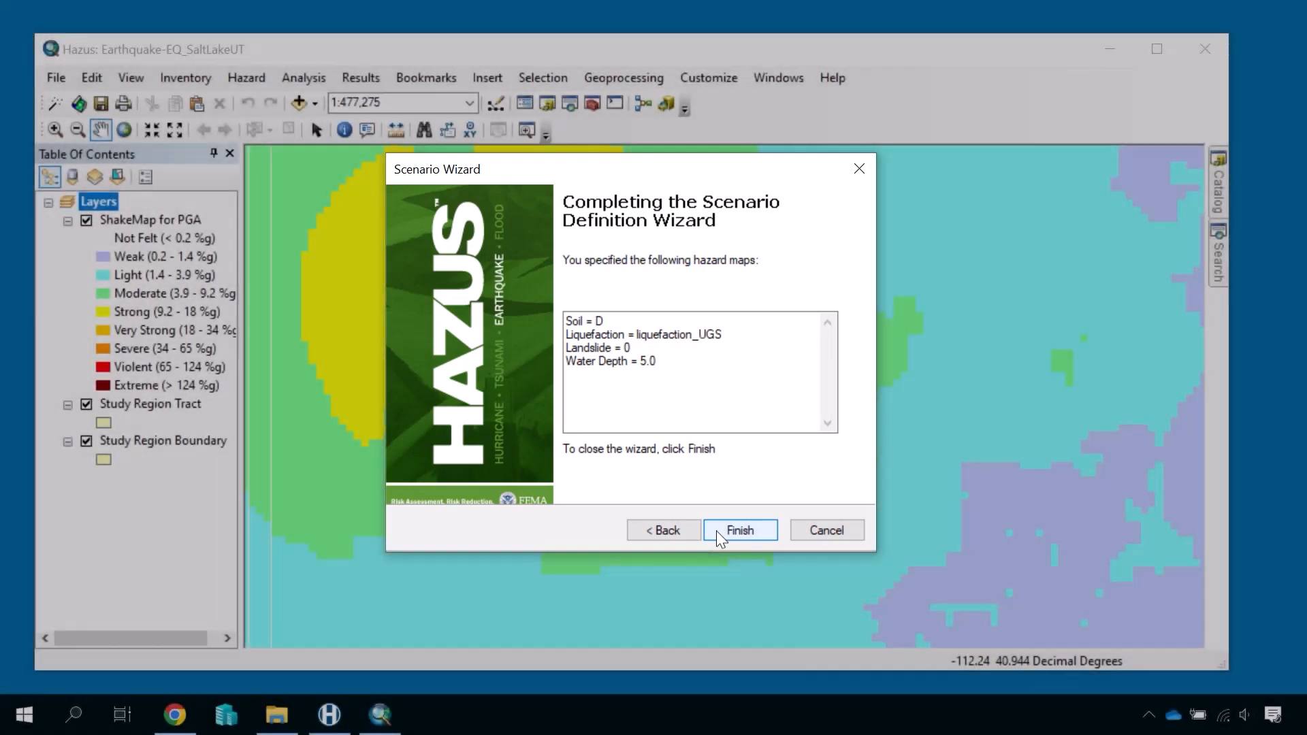
pyautogui.click(714, 531)
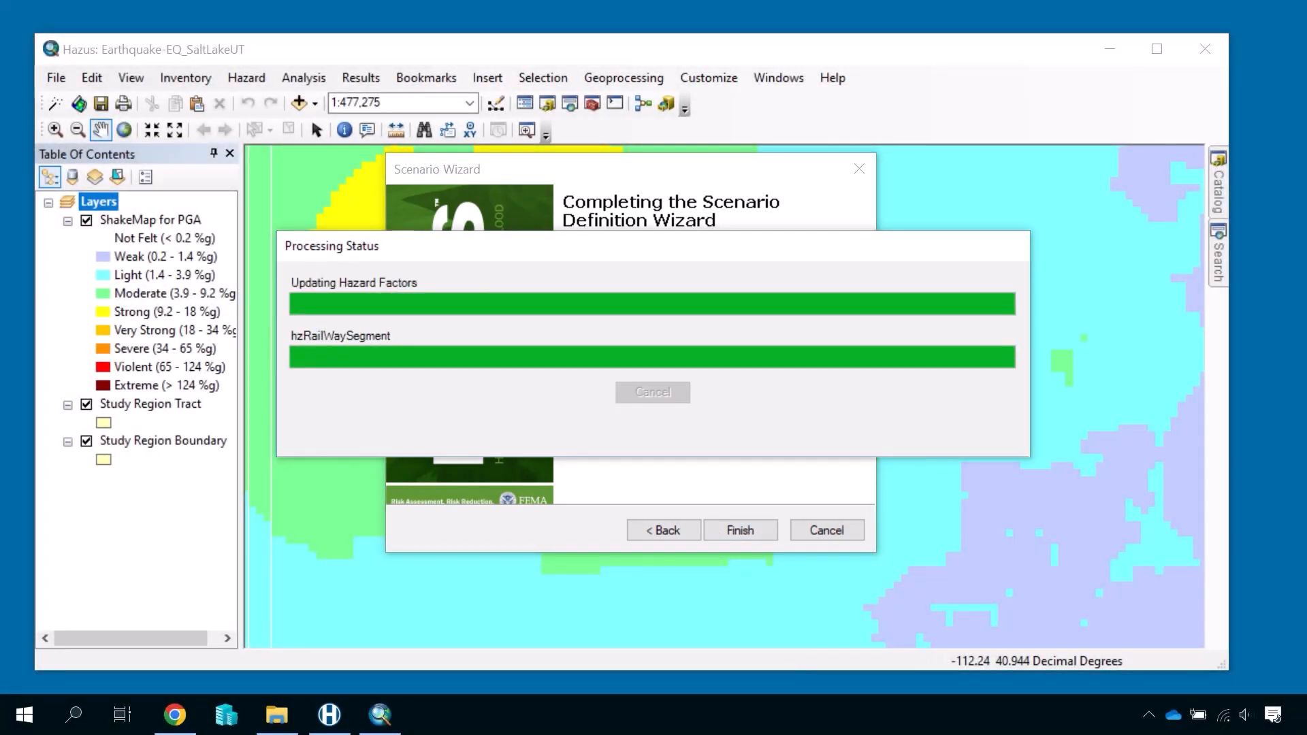
# - Add the liquefaction susceptibility layer from the current hazard maps to the map and close the hazard selection
pyautogui.click(244, 77)
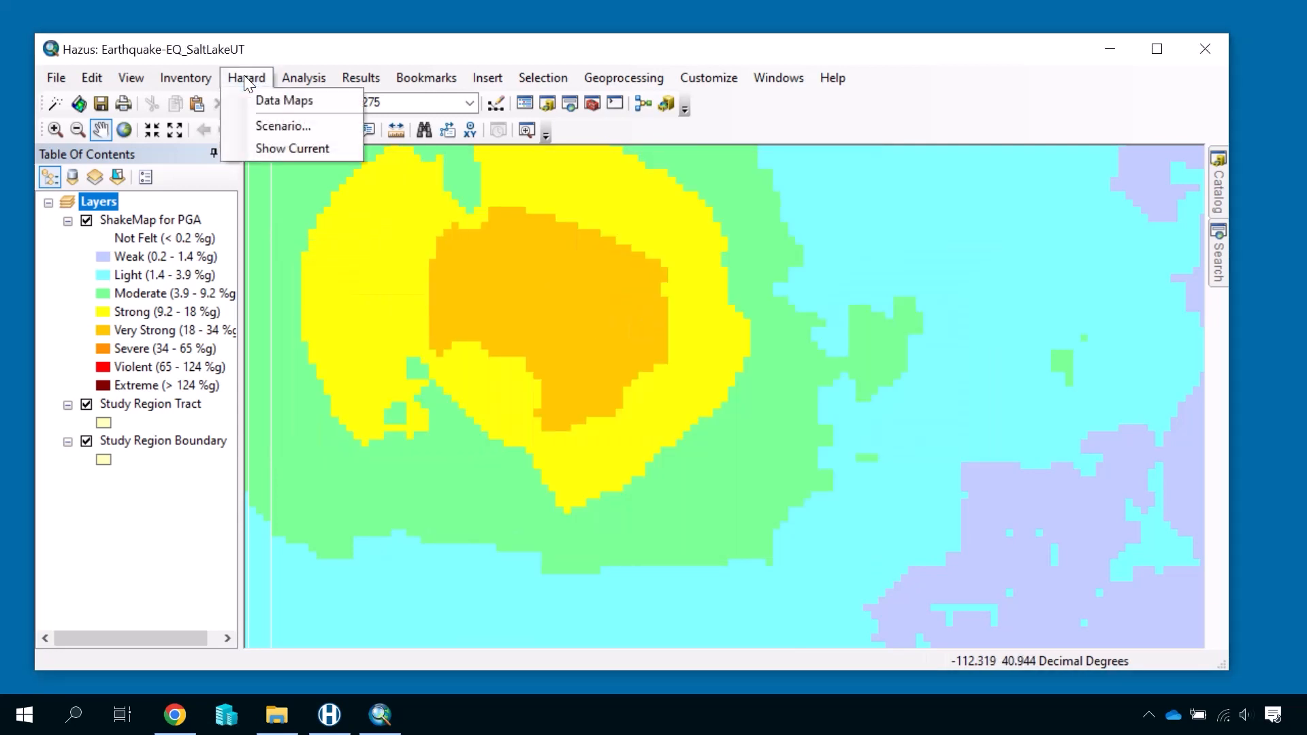
pyautogui.click(277, 151)
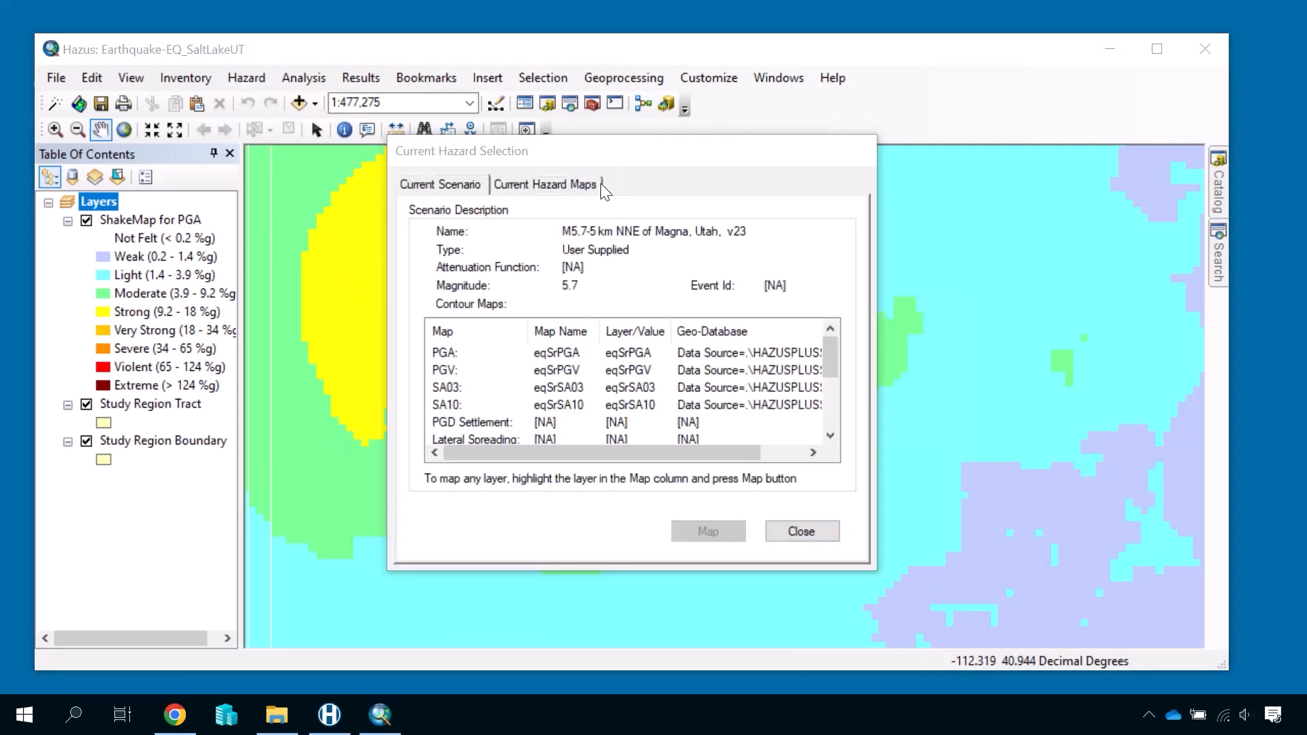
pyautogui.click(556, 185)
pyautogui.click(482, 286)
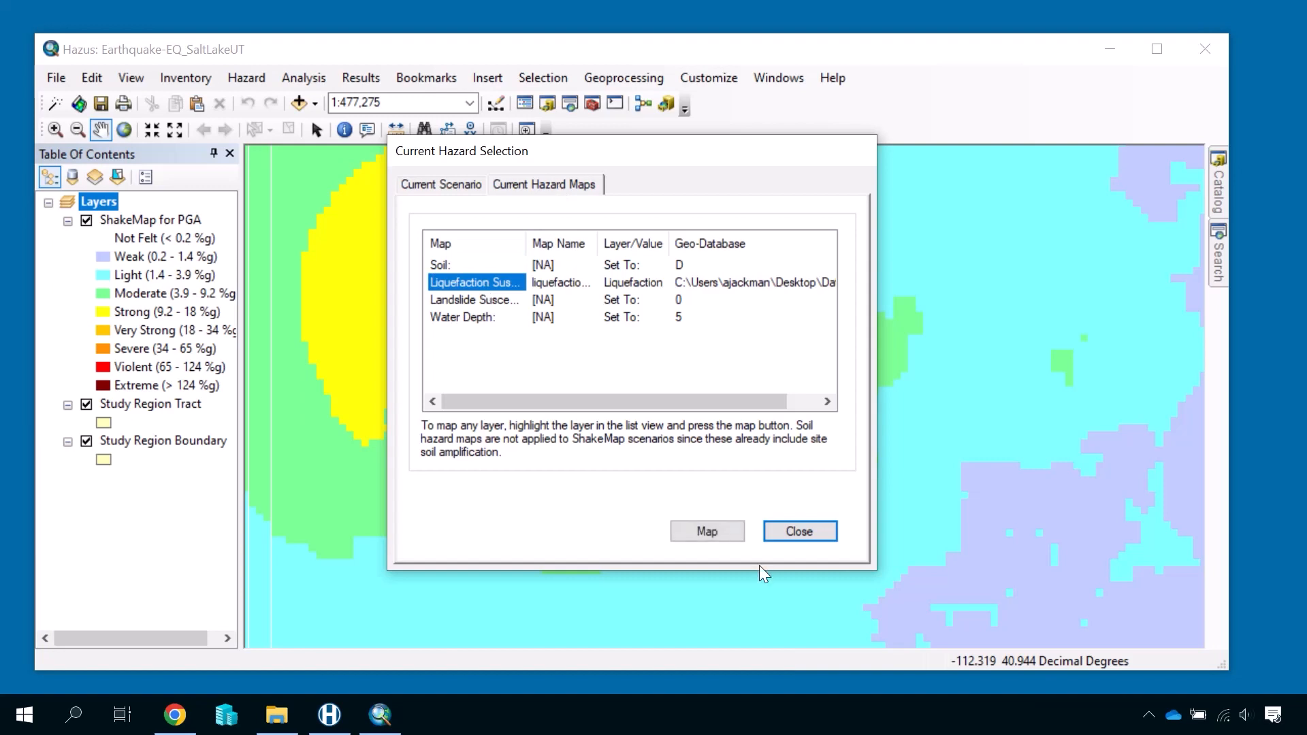
pyautogui.click(691, 533)
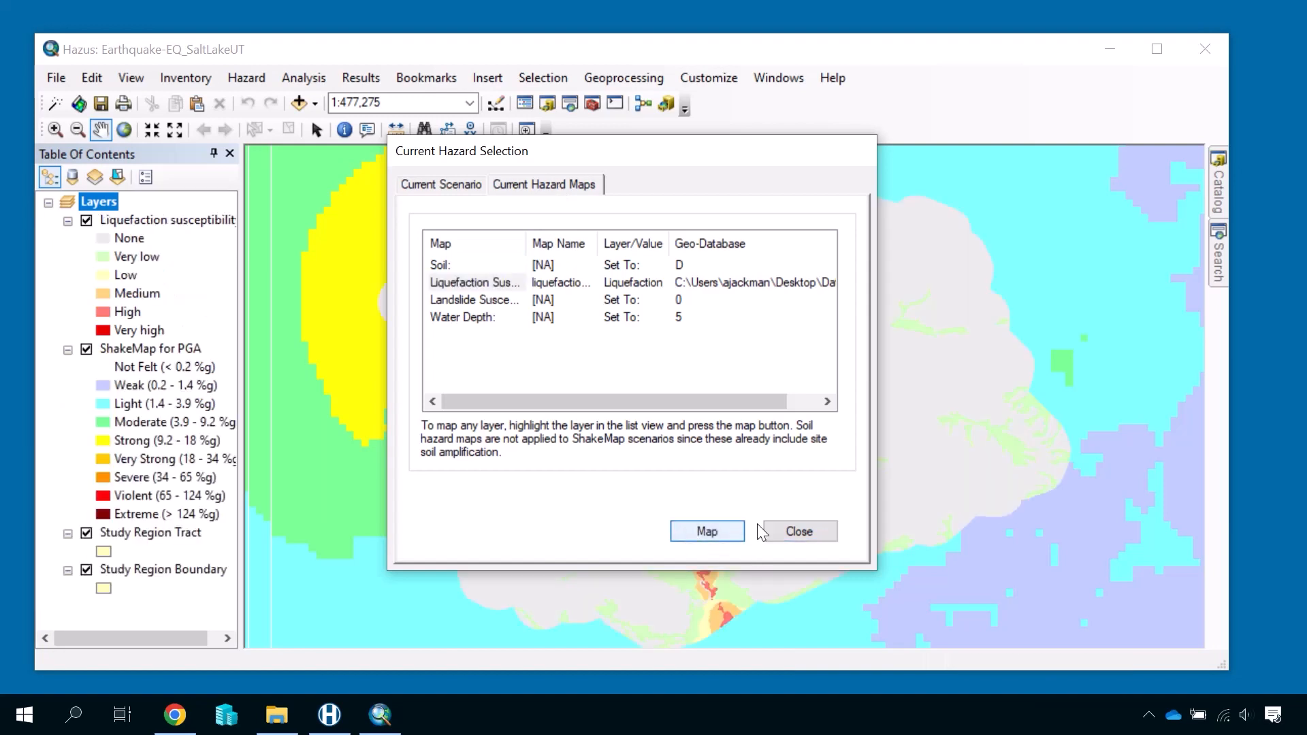
pyautogui.click(781, 526)
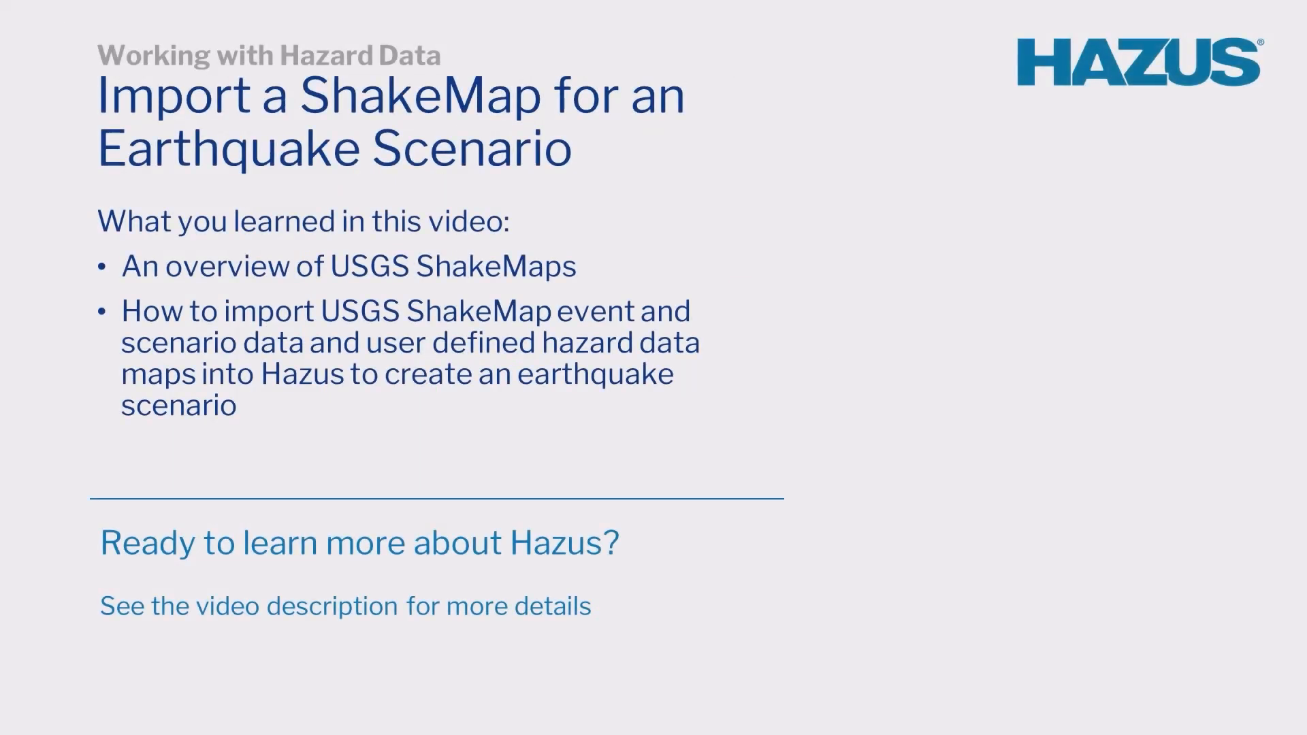